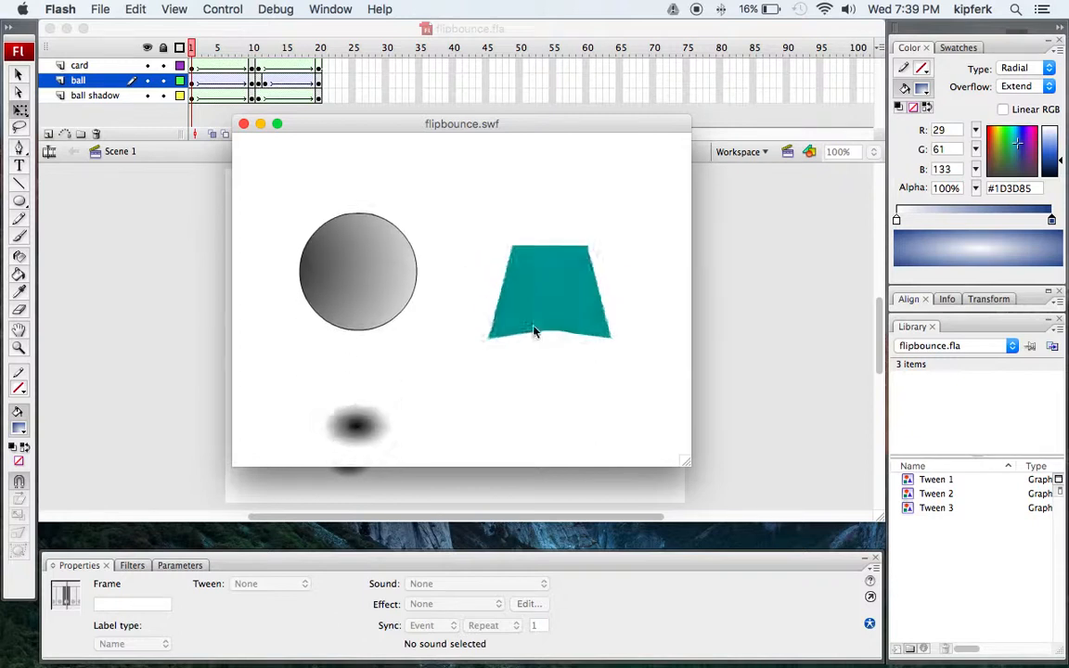
Close the test movie window and create a new Flash File (ActionScript 3.0) document.
left_click(243, 124)
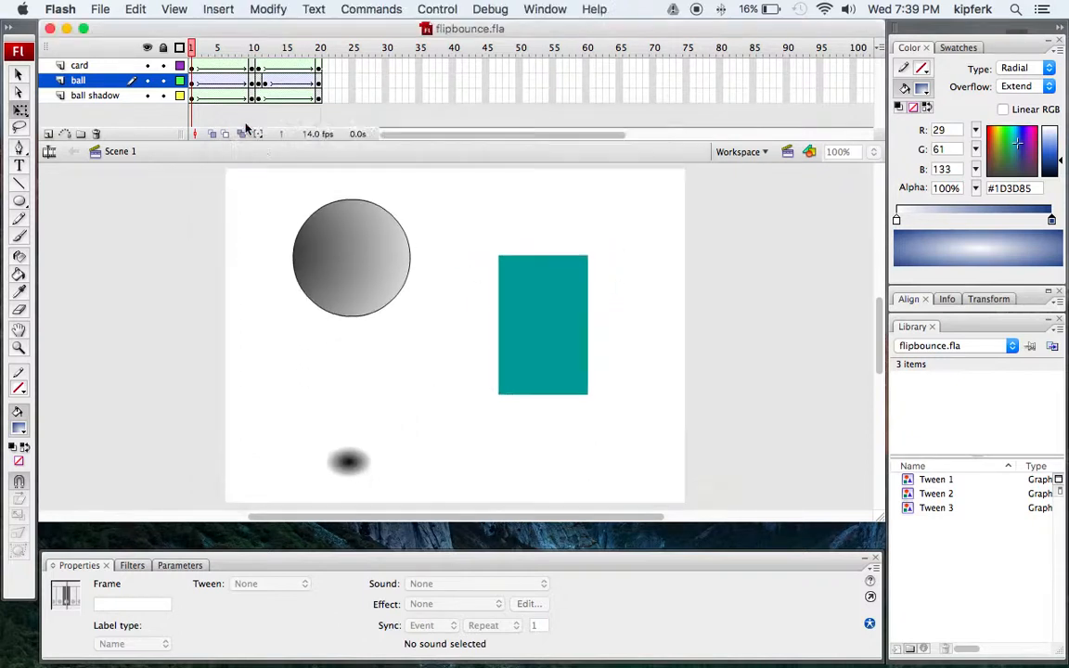
left_click(102, 8)
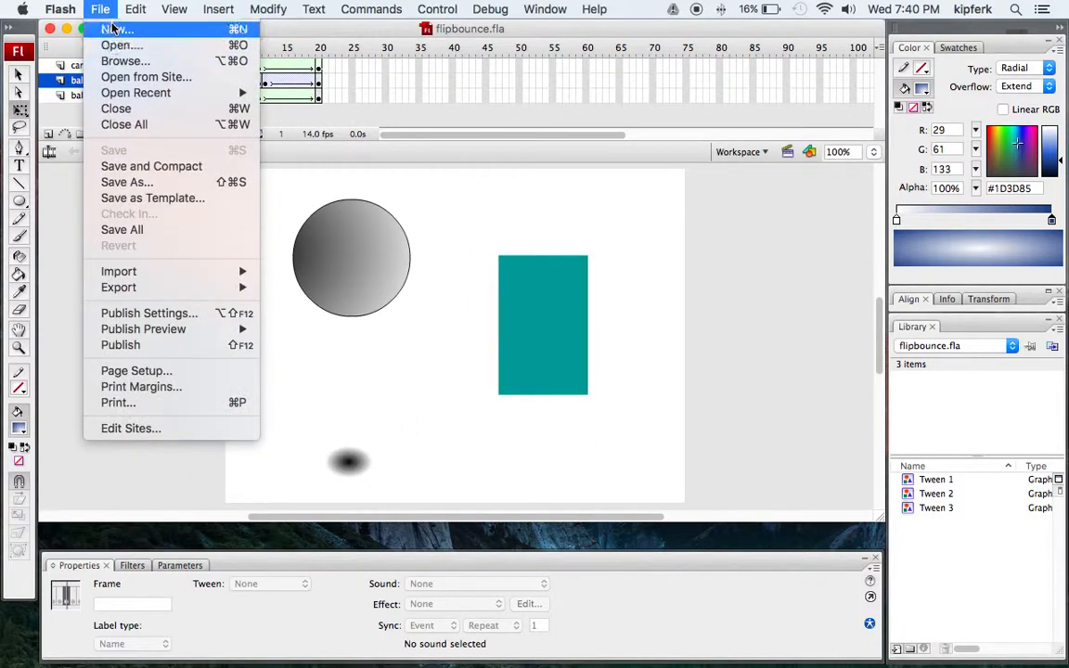
left_click(111, 29)
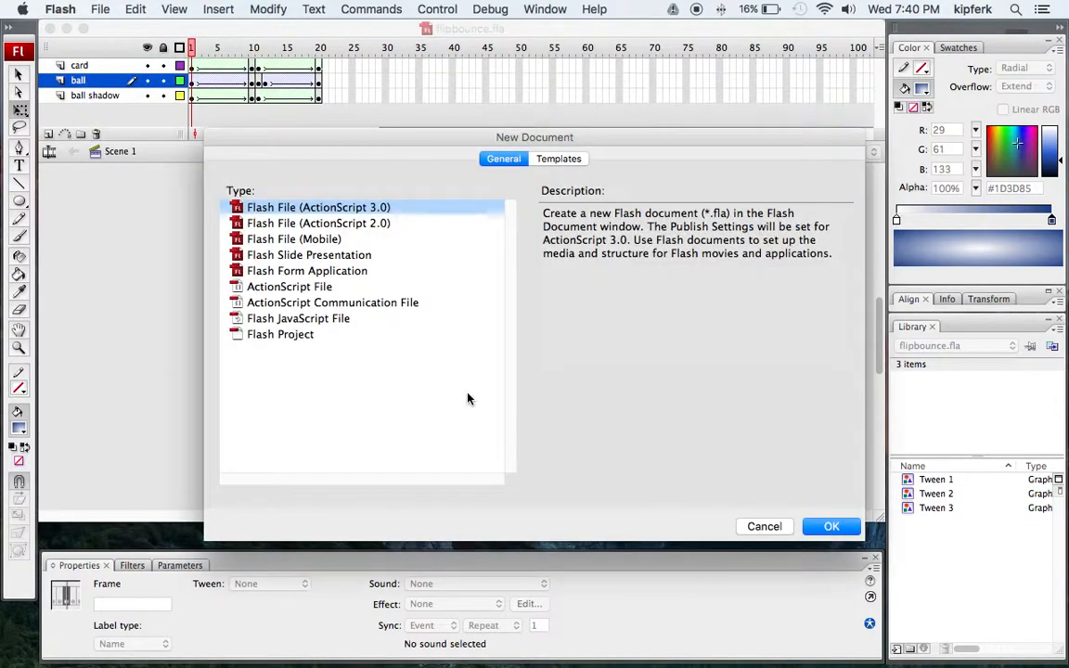
left_click(828, 525)
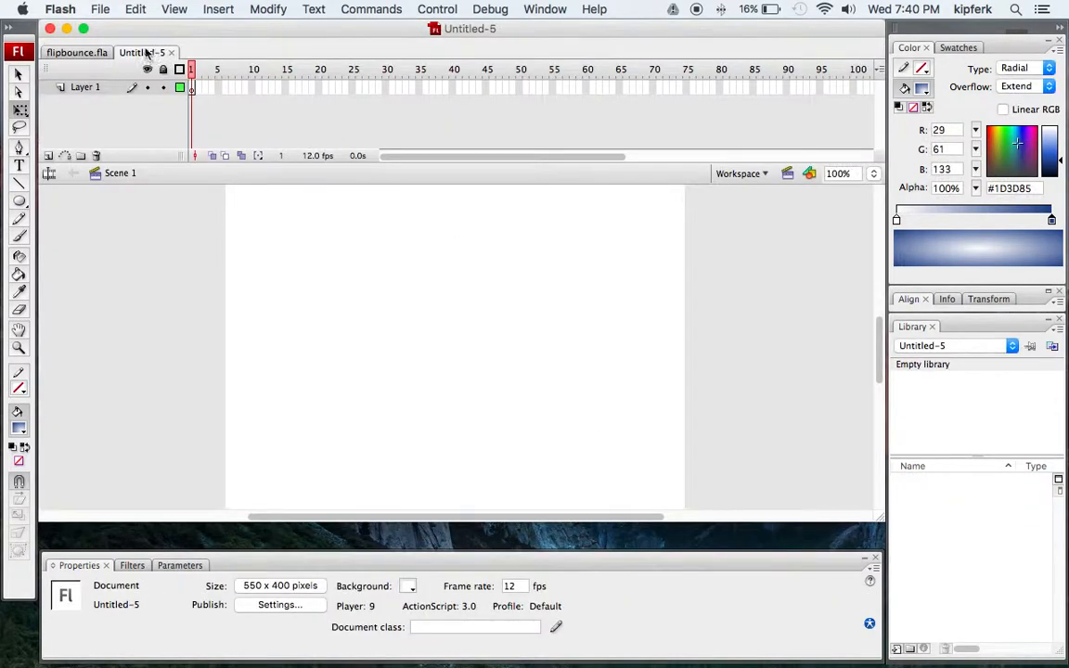
Draw a circle about 147 by 147 pixels with the Oval tool and give it a radial gradient fill.
left_click(19, 201)
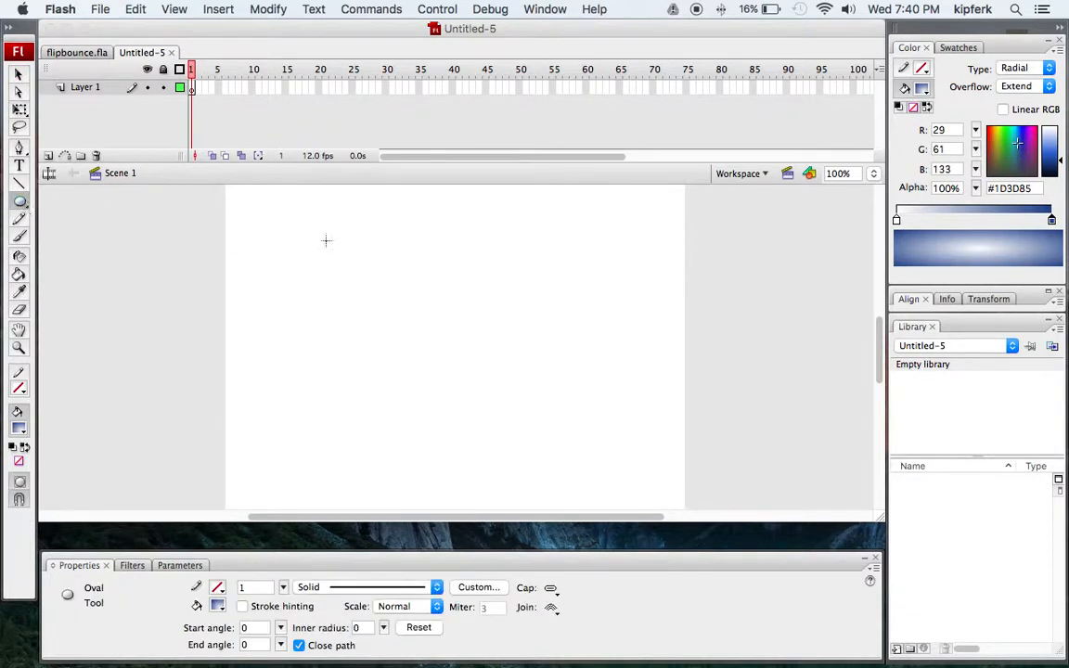
mouse_move(297, 230)
left_mouse_down()
mouse_move(411, 326)
mouse_move(384, 334)
mouse_move(422, 352)
mouse_move(451, 320)
mouse_move(403, 283)
mouse_move(421, 301)
left_mouse_up()
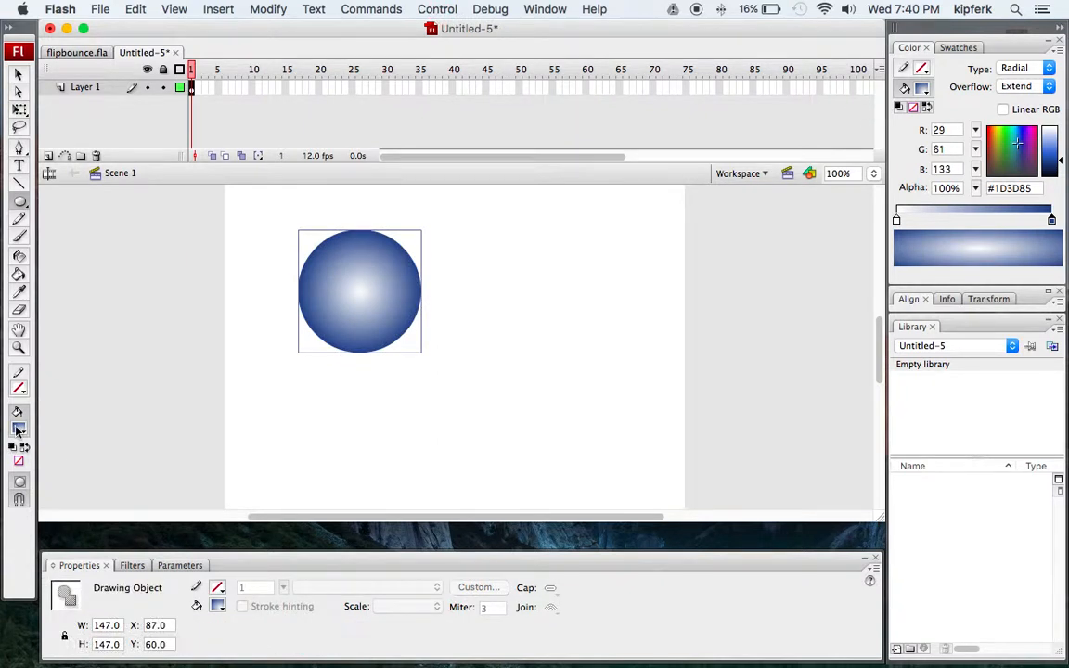
left_click(16, 429)
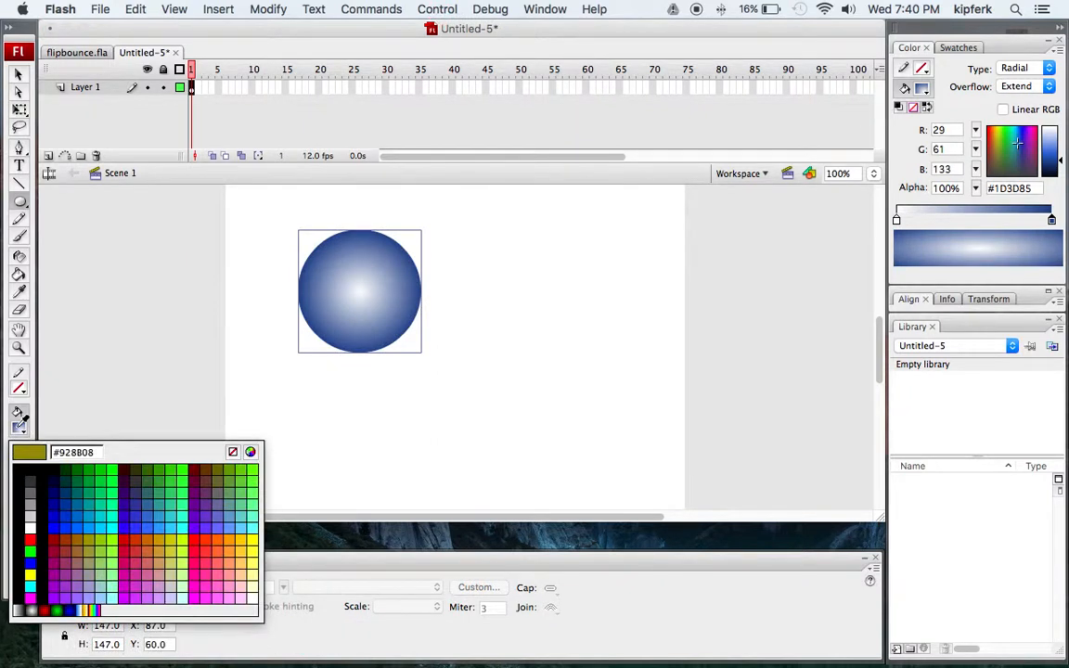
left_click(88, 488)
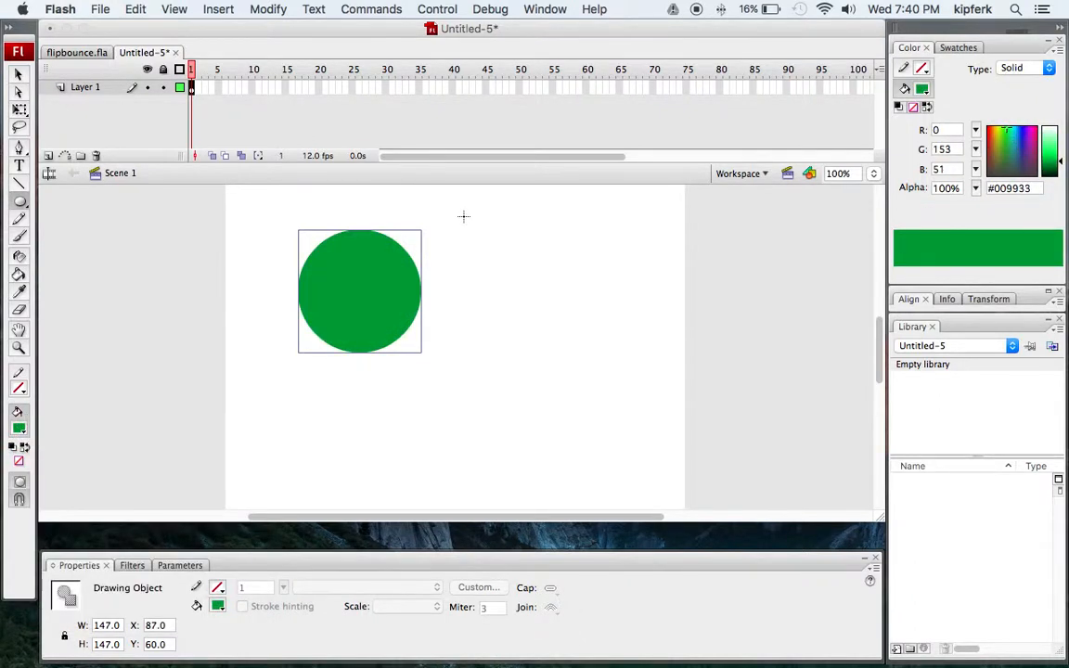
left_click(1050, 70)
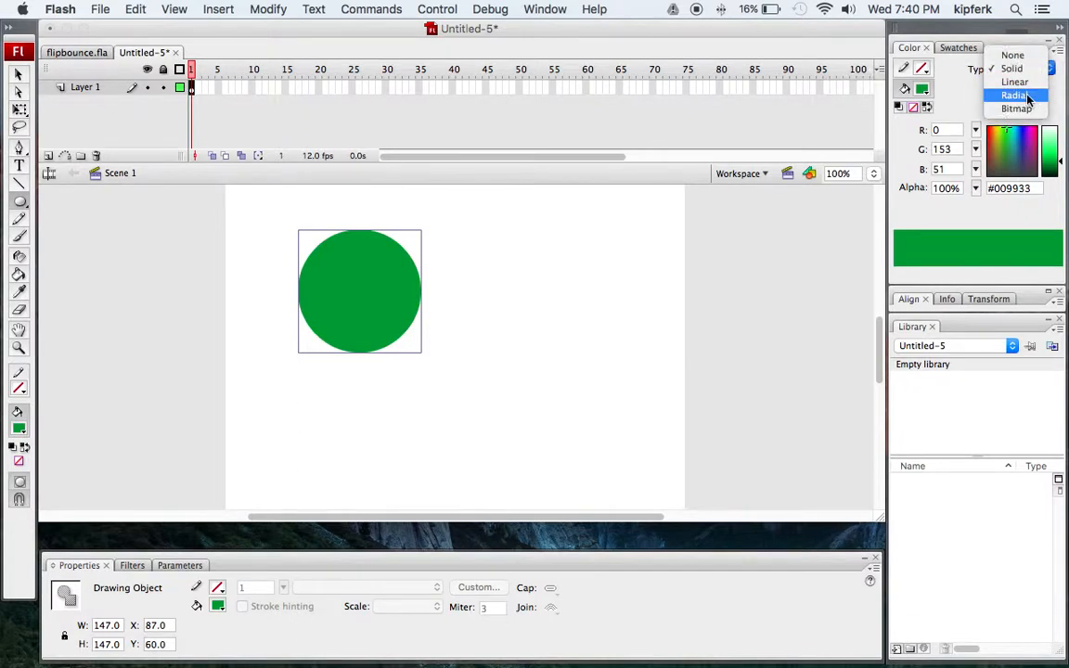
left_click(1025, 96)
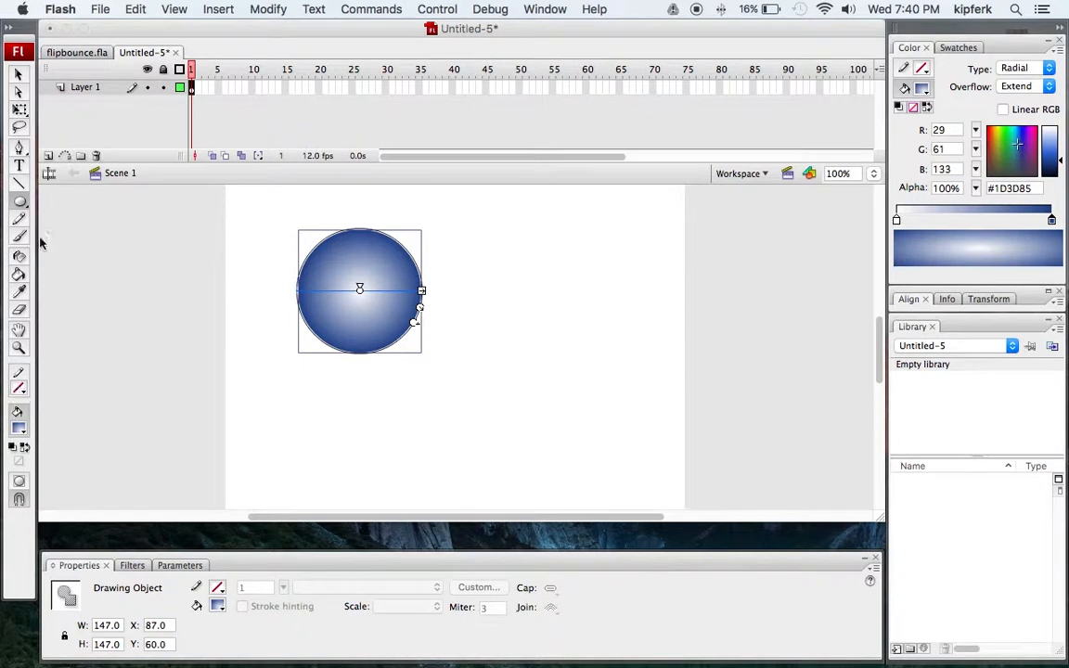
Break the circle drawing object apart into a plain shape.
left_click(16, 73)
left_click(315, 386)
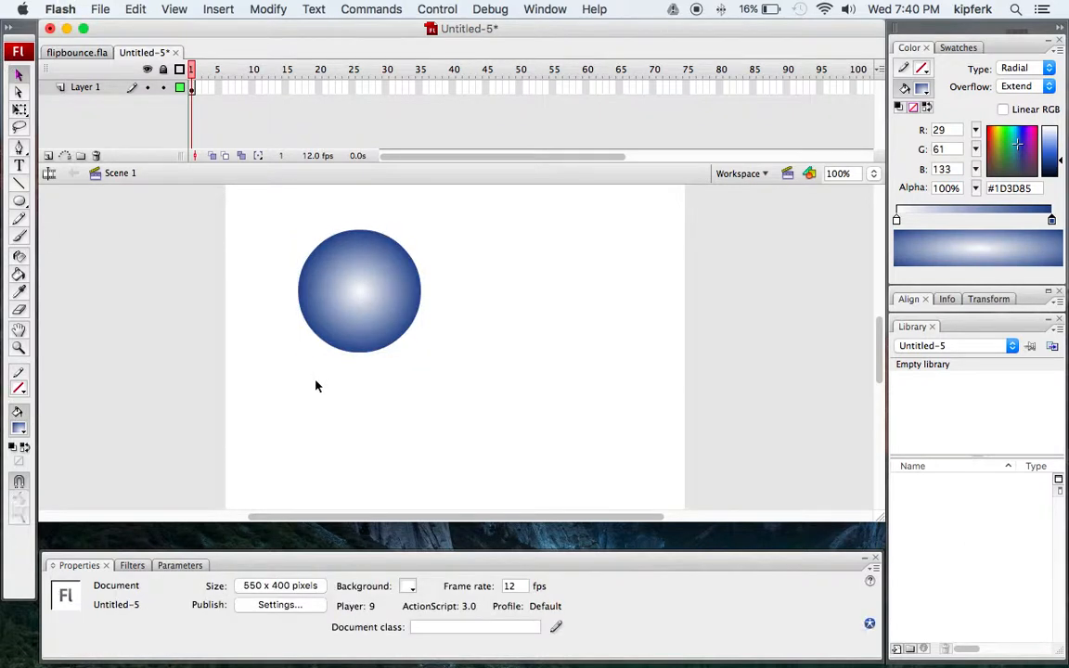
left_click(375, 297)
key("super+b")
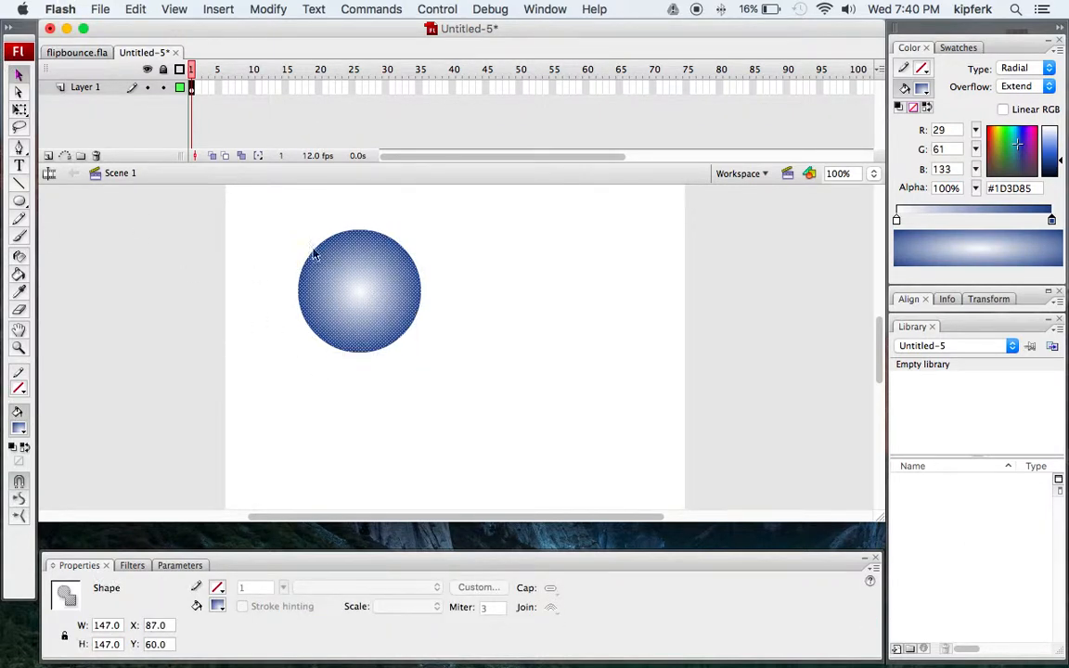
Set the stroke color to none.
left_click(279, 239)
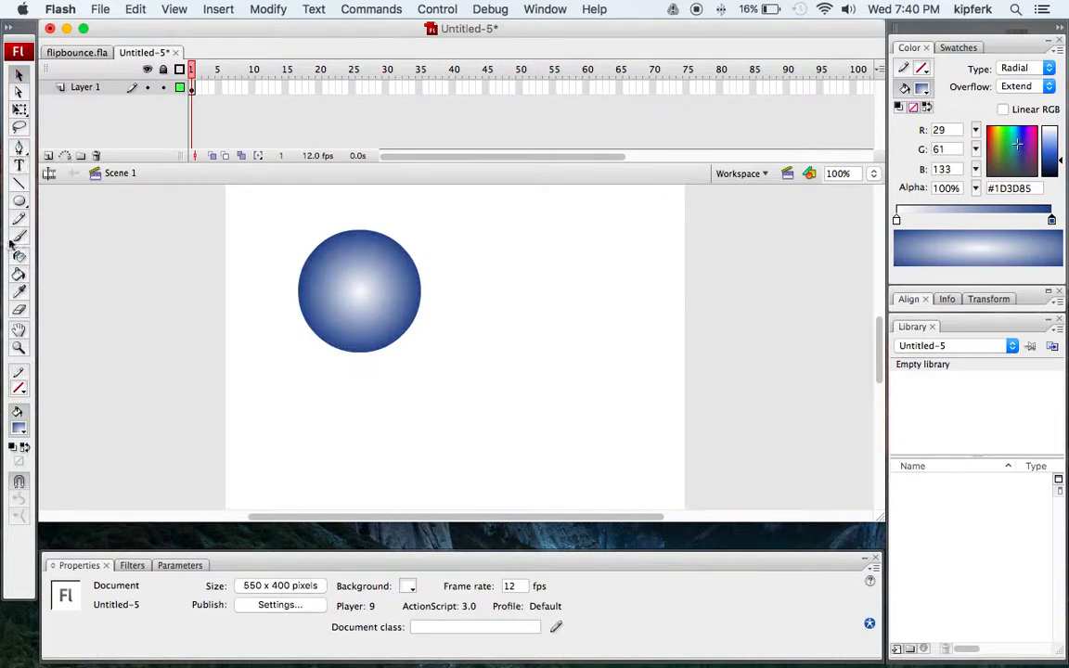
left_click(20, 393)
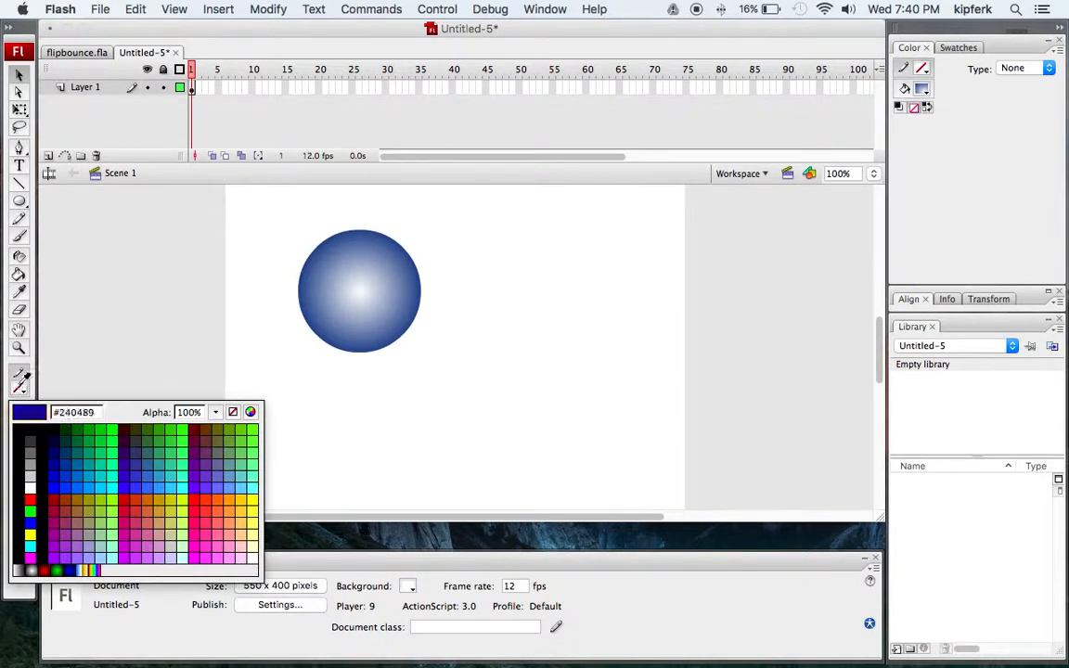
left_click(232, 411)
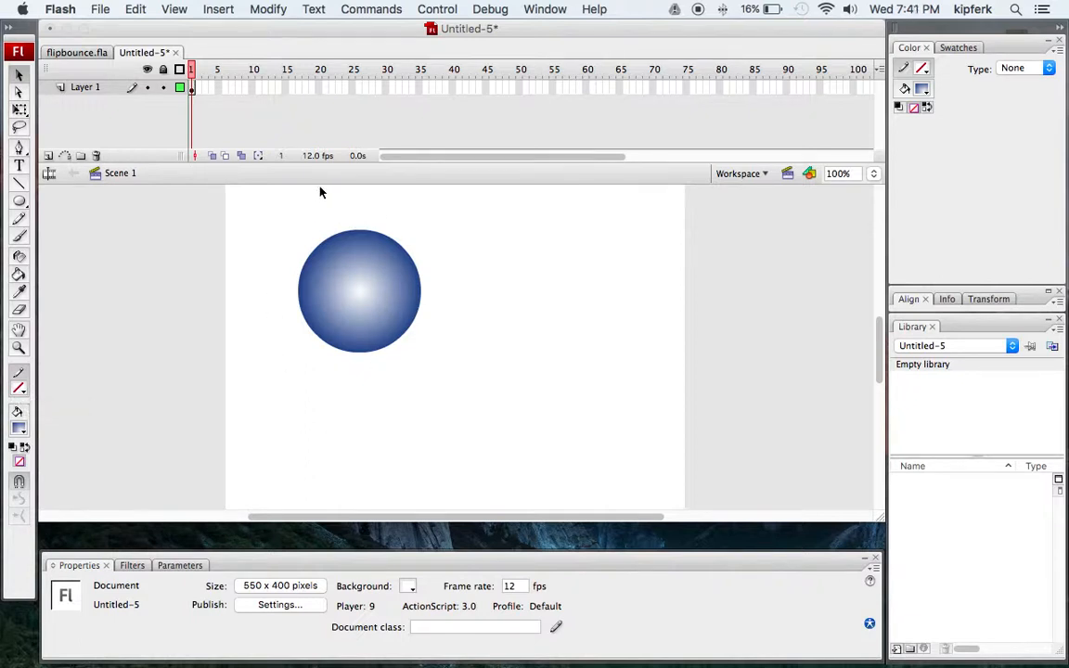
Move the radial gradient's highlight toward the ball's upper right with the Gradient Transform tool.
left_click(23, 114)
left_click(389, 300)
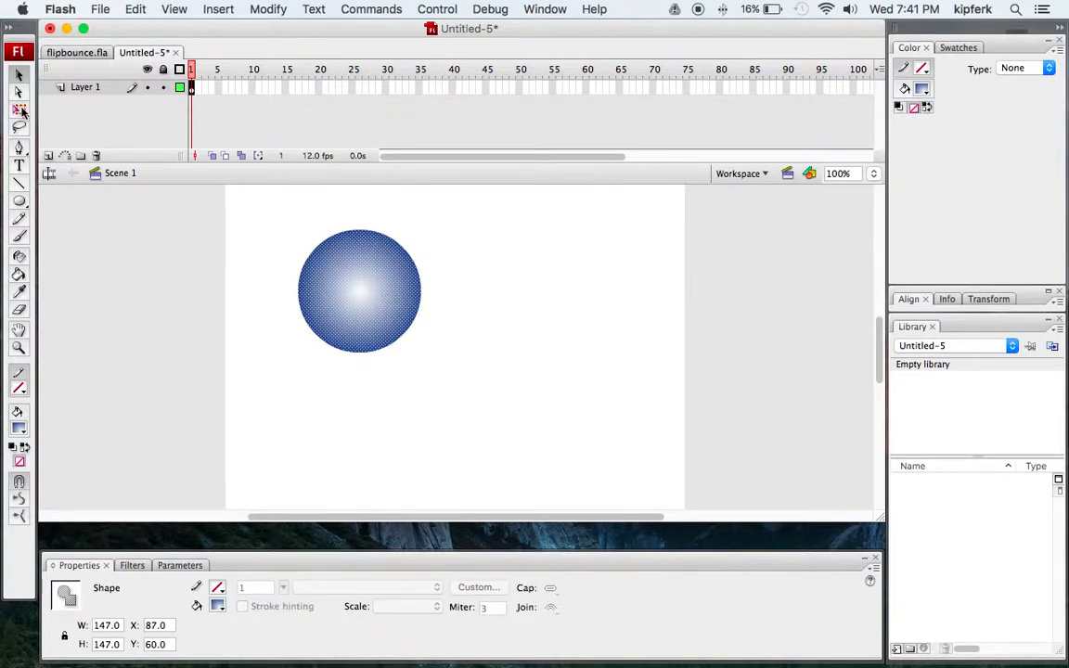
left_click_drag(22, 112, 44, 148)
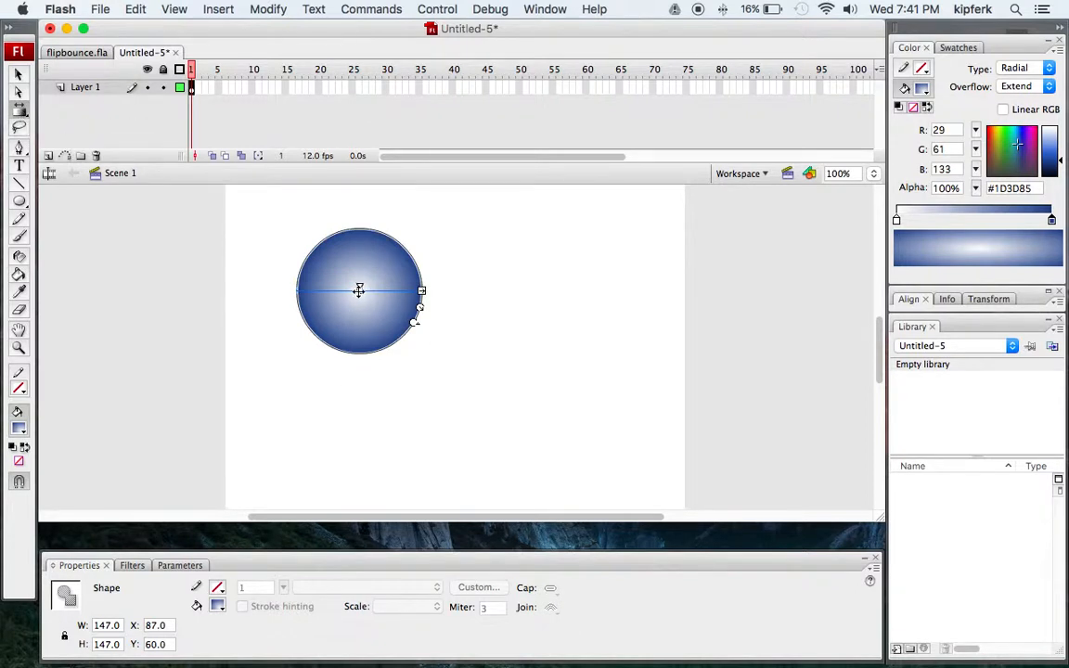
left_click_drag(359, 290, 381, 265)
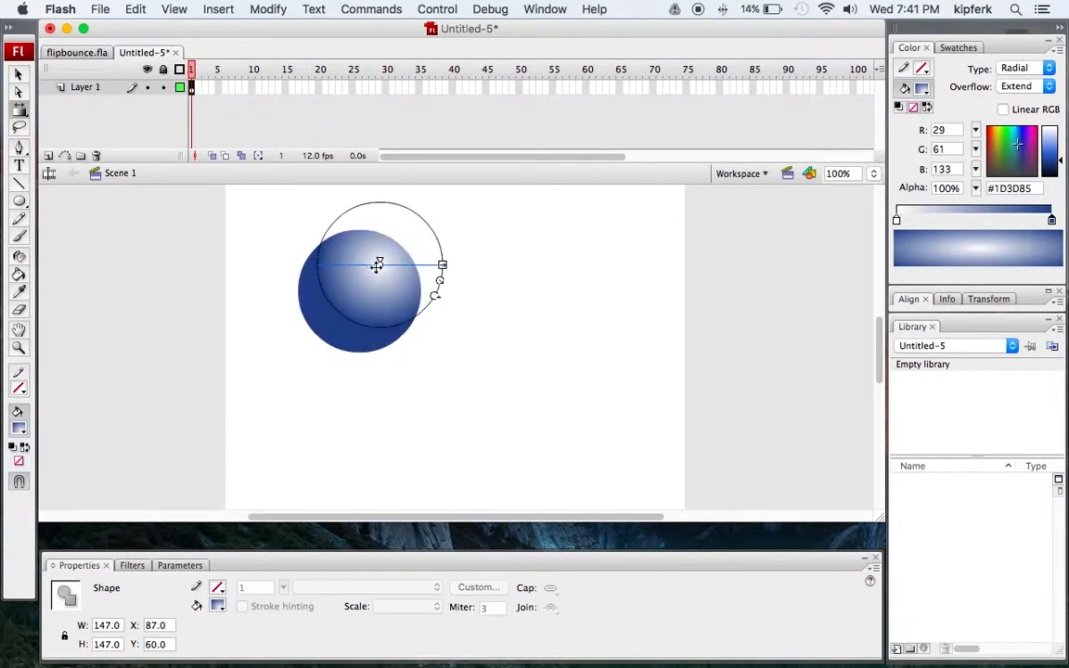
left_click(375, 418)
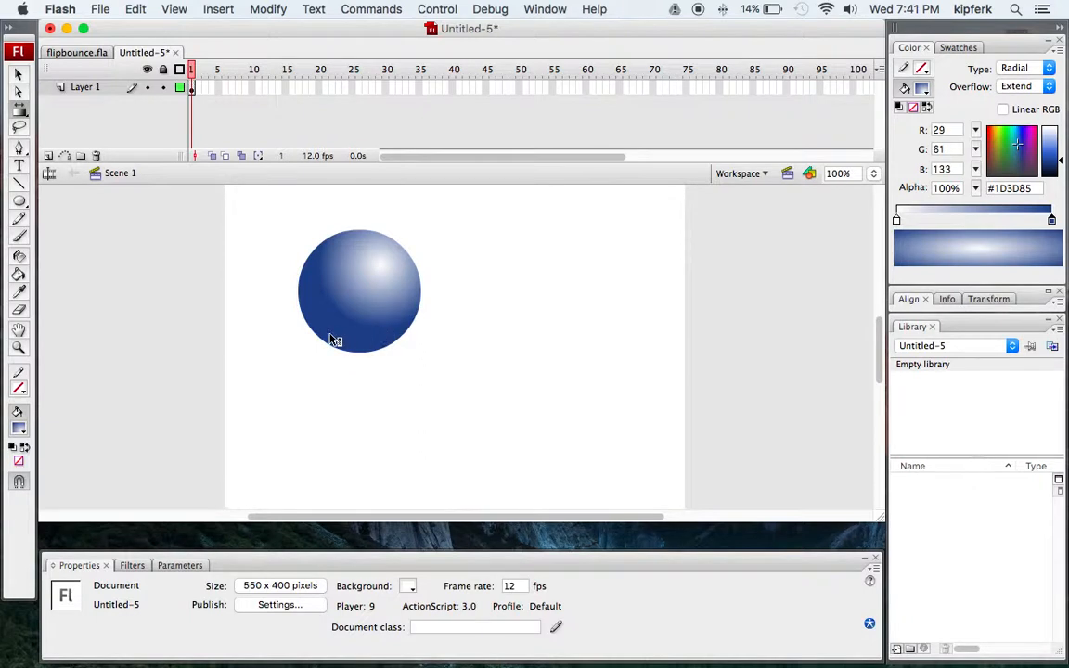
Insert a keyframe at frame 10 of the layer.
left_click(191, 88)
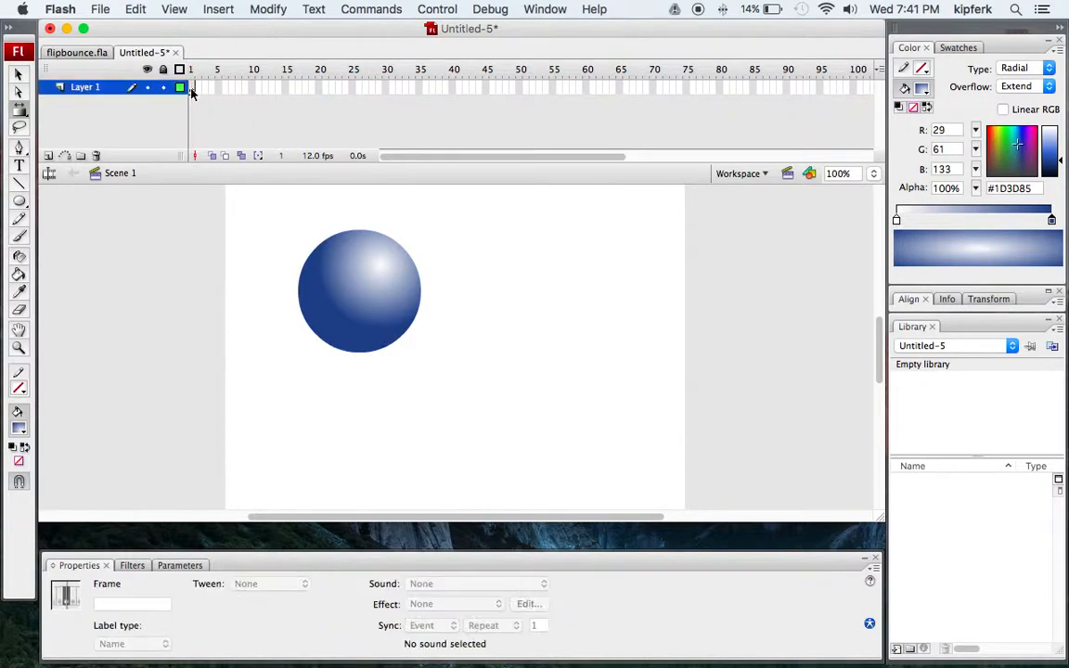
left_click(252, 87)
key("F6")
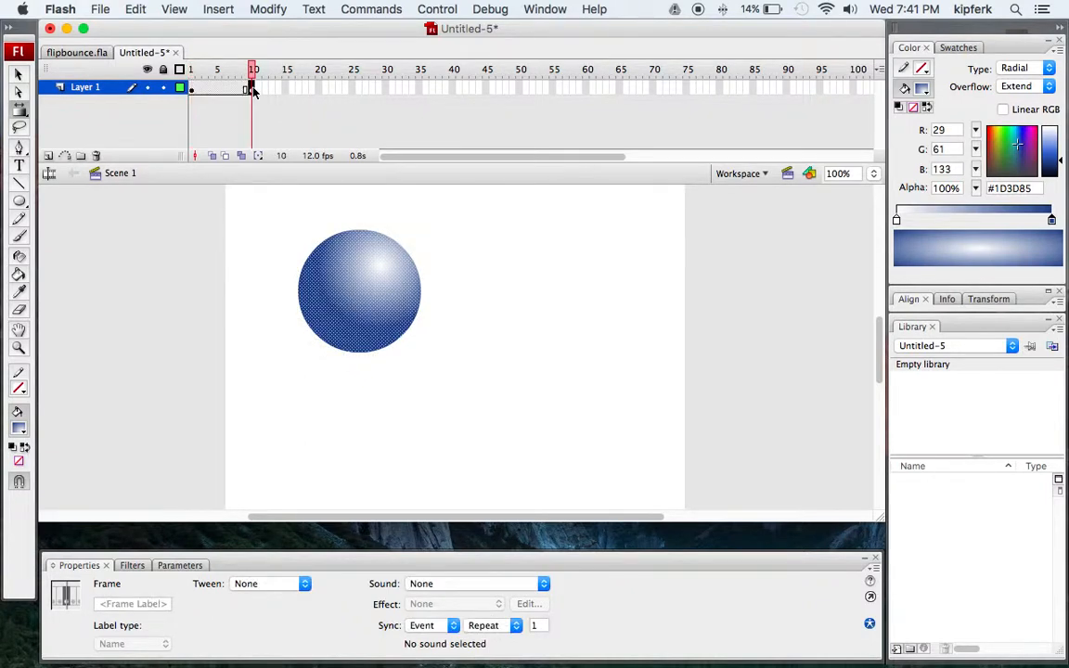
At frame 10, select the ball and move it straight down near the bottom of the stage.
left_click(18, 74)
left_click(290, 212)
left_click_drag(267, 200, 431, 386)
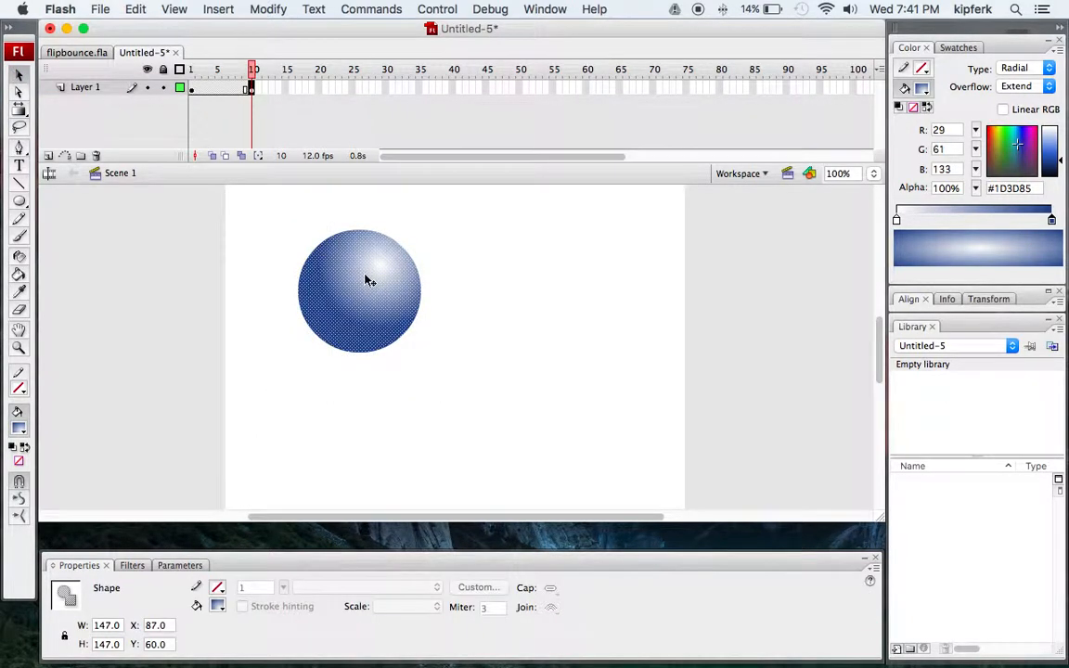
left_click_drag(368, 280, 364, 410)
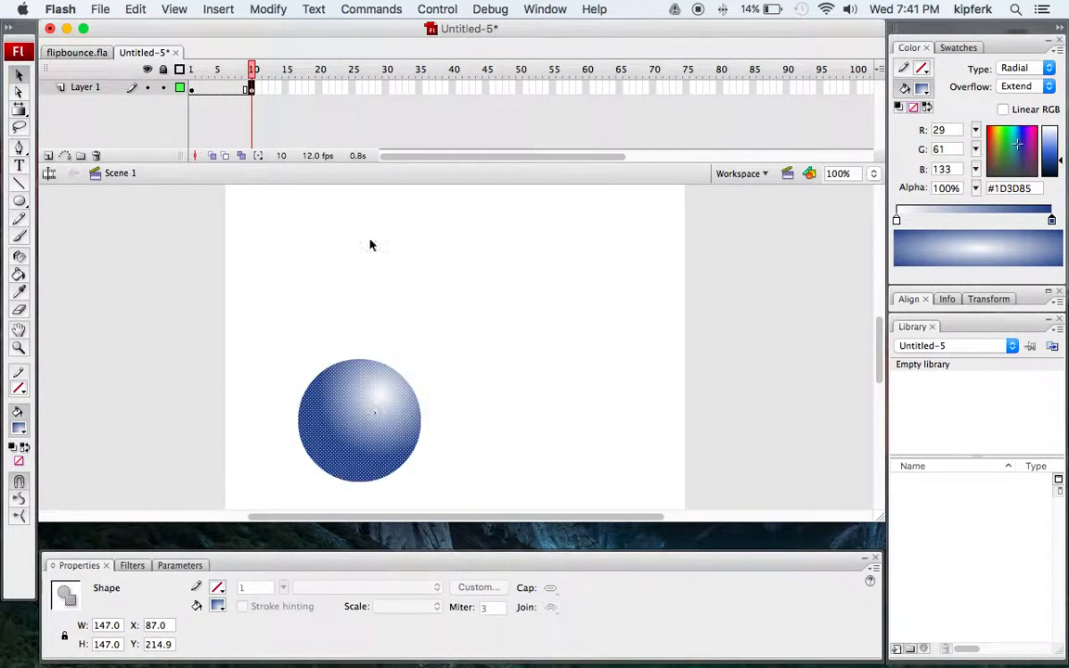
Create a motion tween starting at frame 1 so the ball animates to frame 10.
left_click(192, 89)
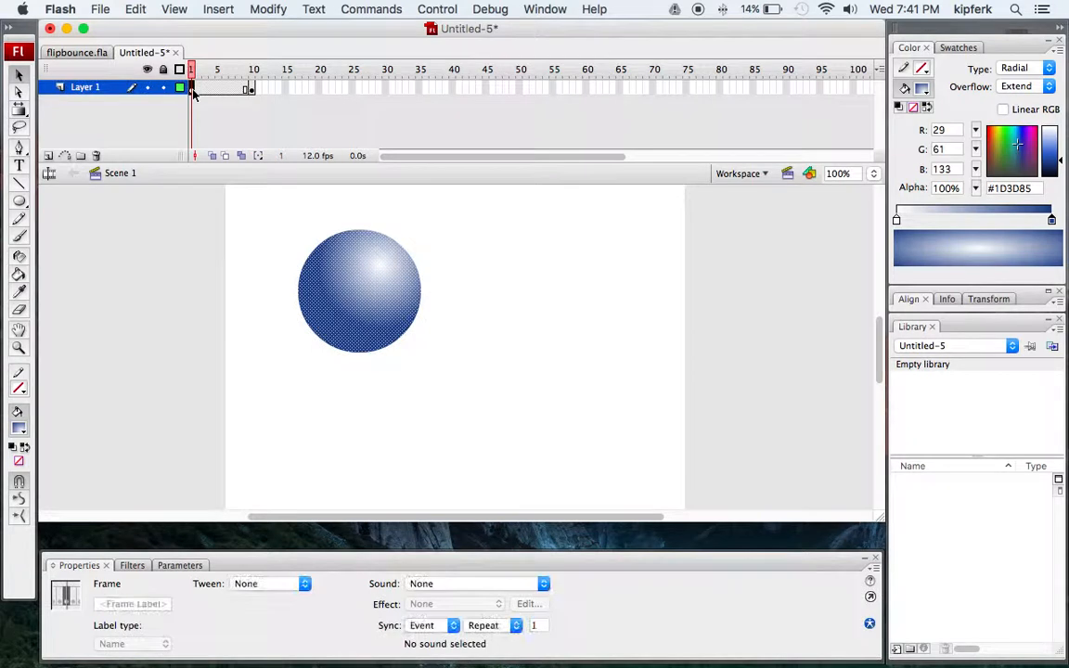
right_click(192, 91)
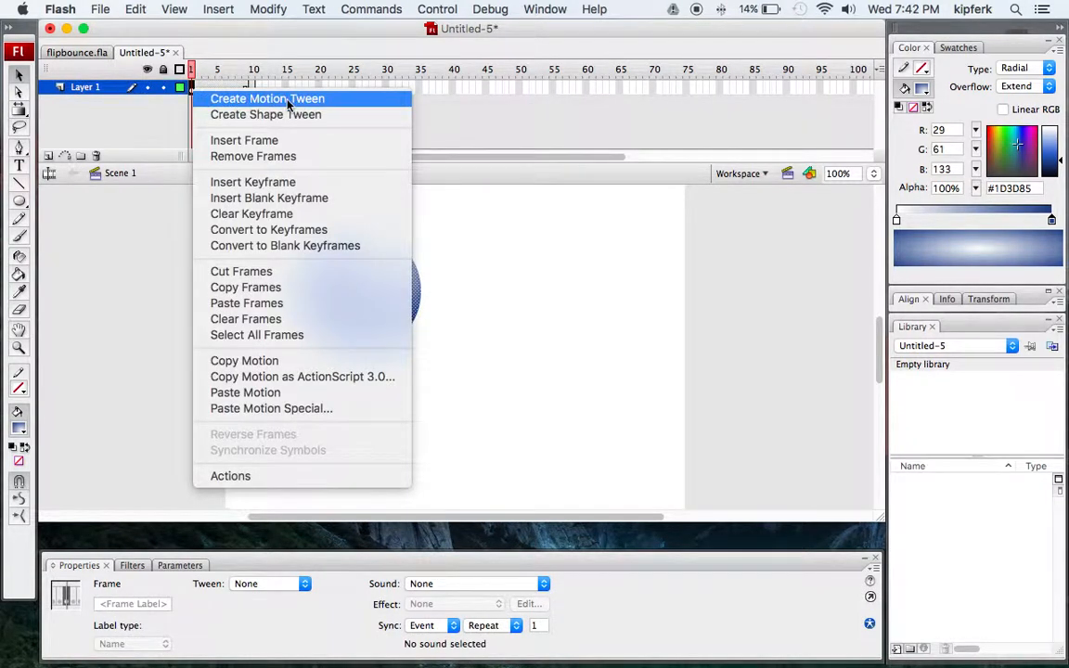
left_click(193, 46)
left_click(218, 9)
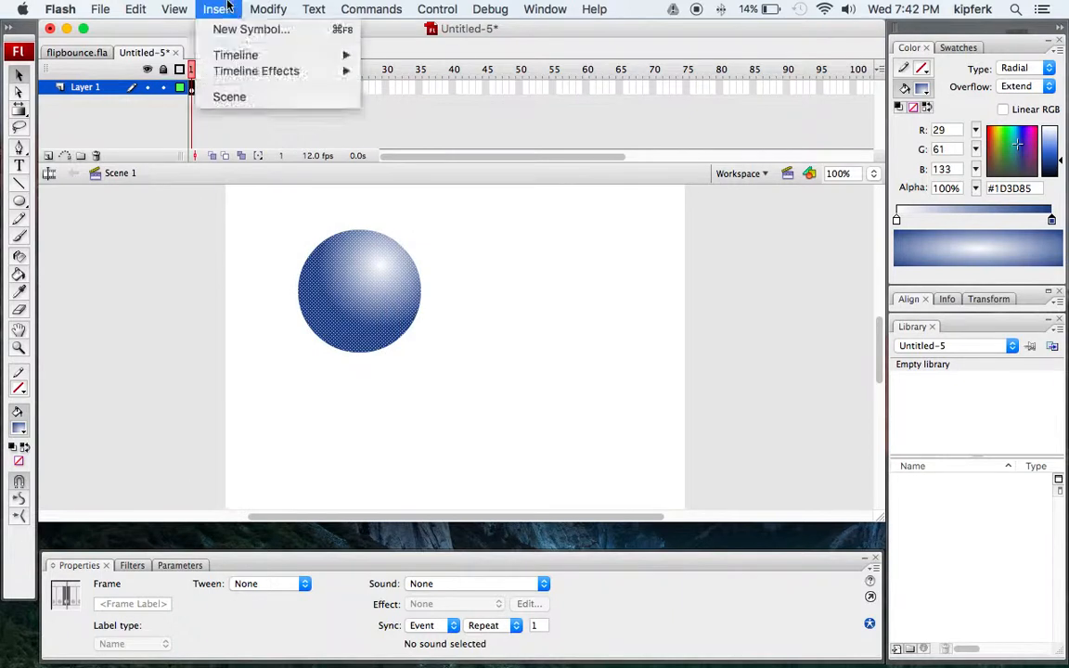
mouse_move(234, 59)
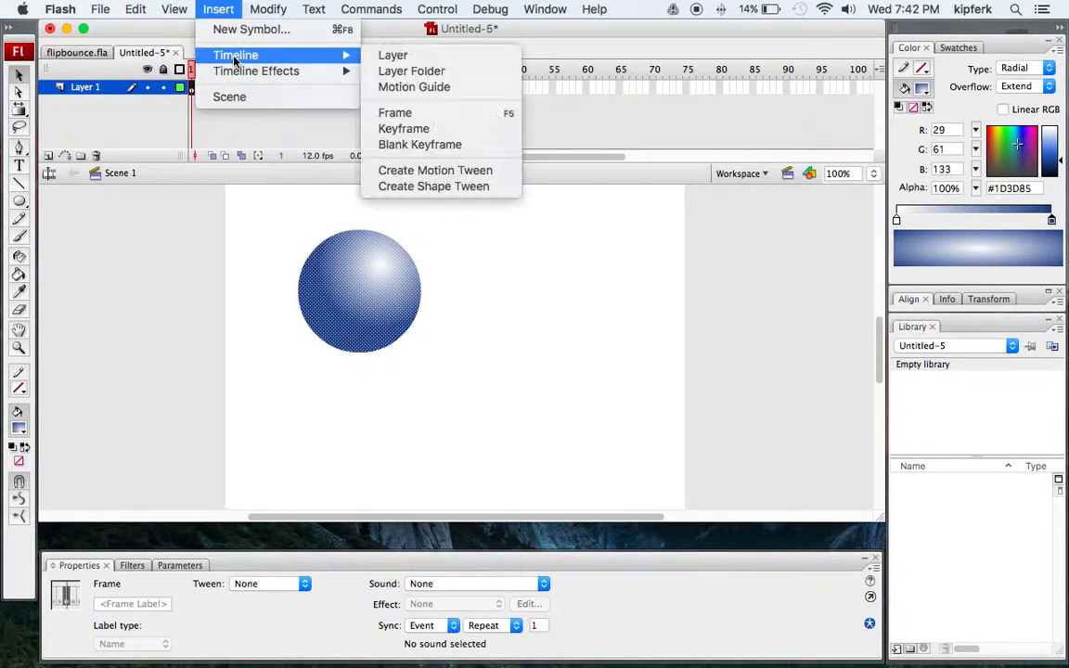
left_click(428, 172)
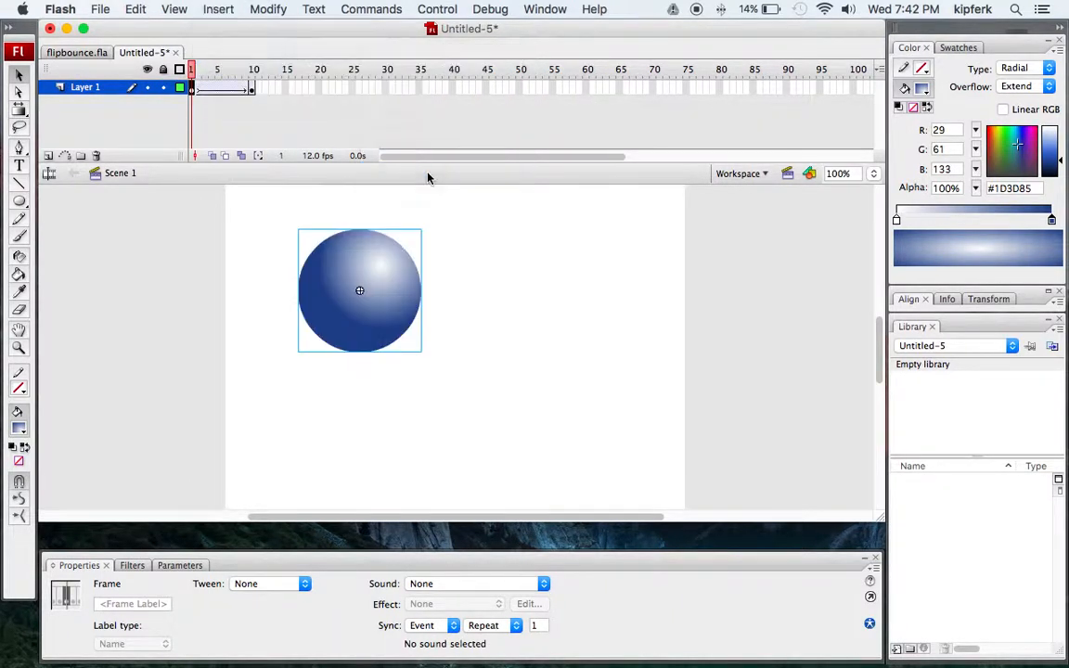
Insert a keyframe at frame 11 after the tween's end.
mouse_move(190, 69)
left_mouse_down()
mouse_move(252, 67)
mouse_move(191, 70)
left_mouse_up()
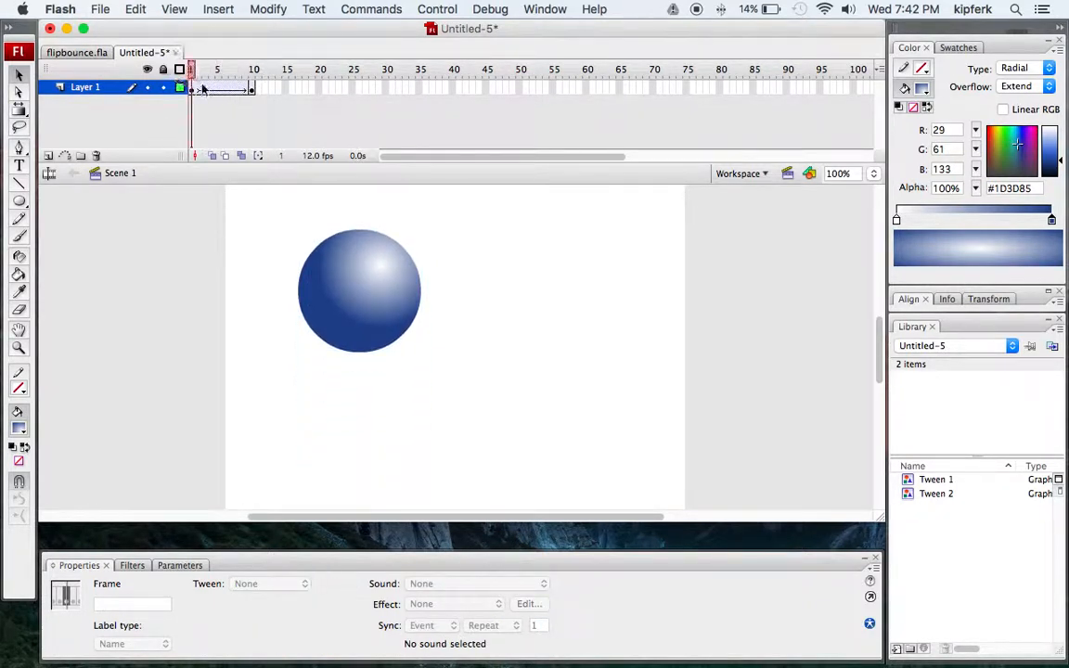
left_click(252, 89)
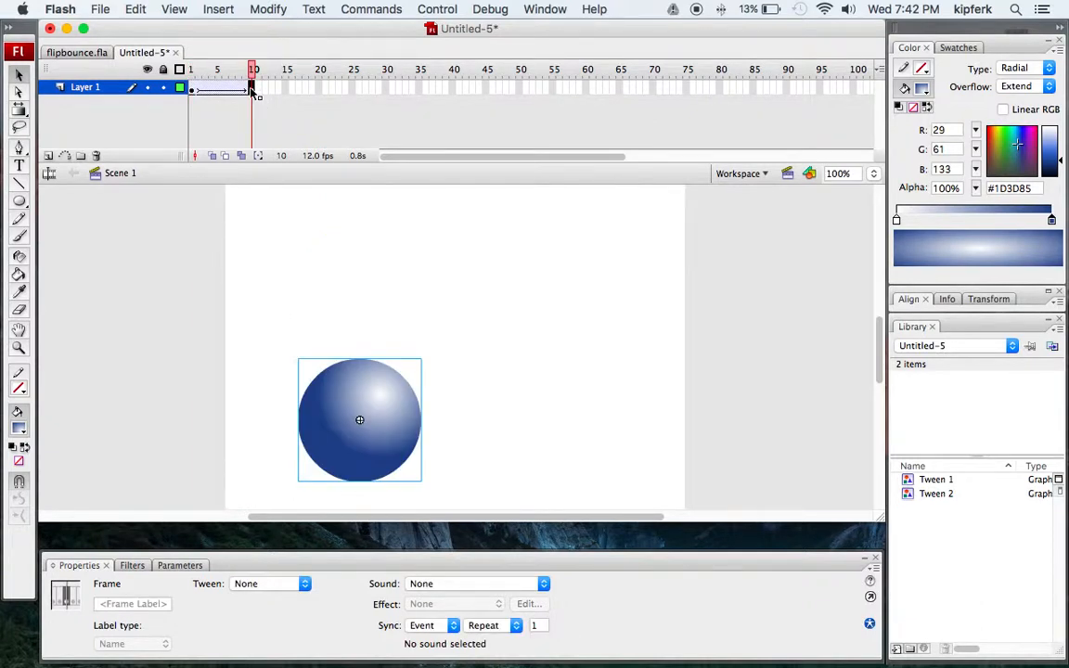
key("F6")
key("F6")
left_click(259, 89)
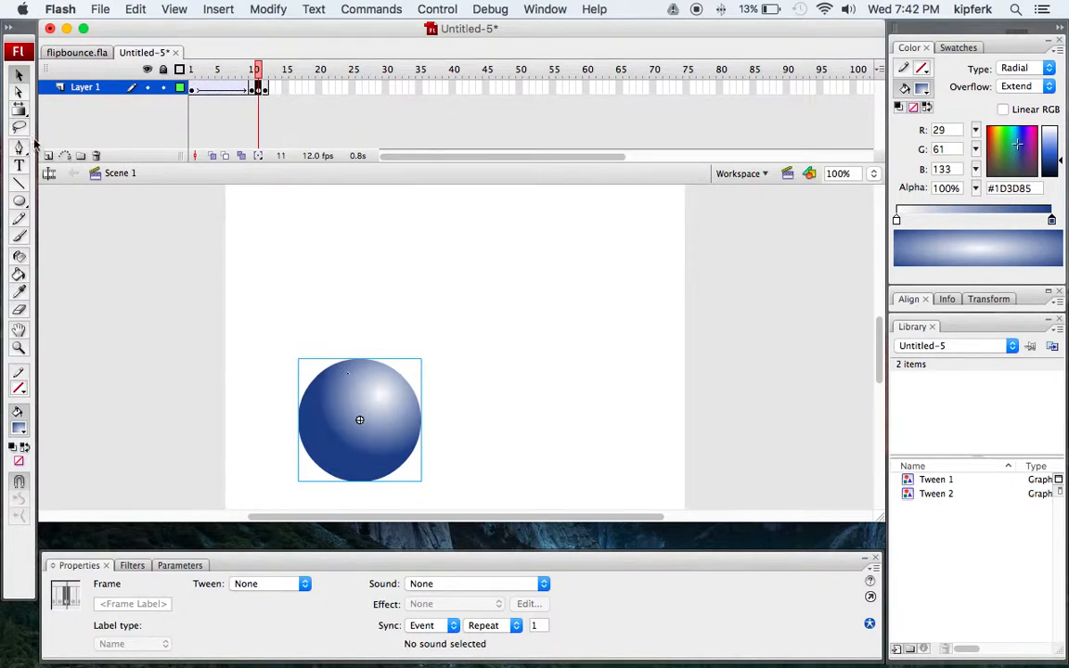
Squash the ball at frame 11 with the Free Transform tool to about 163 by 111 pixels.
left_click(19, 109)
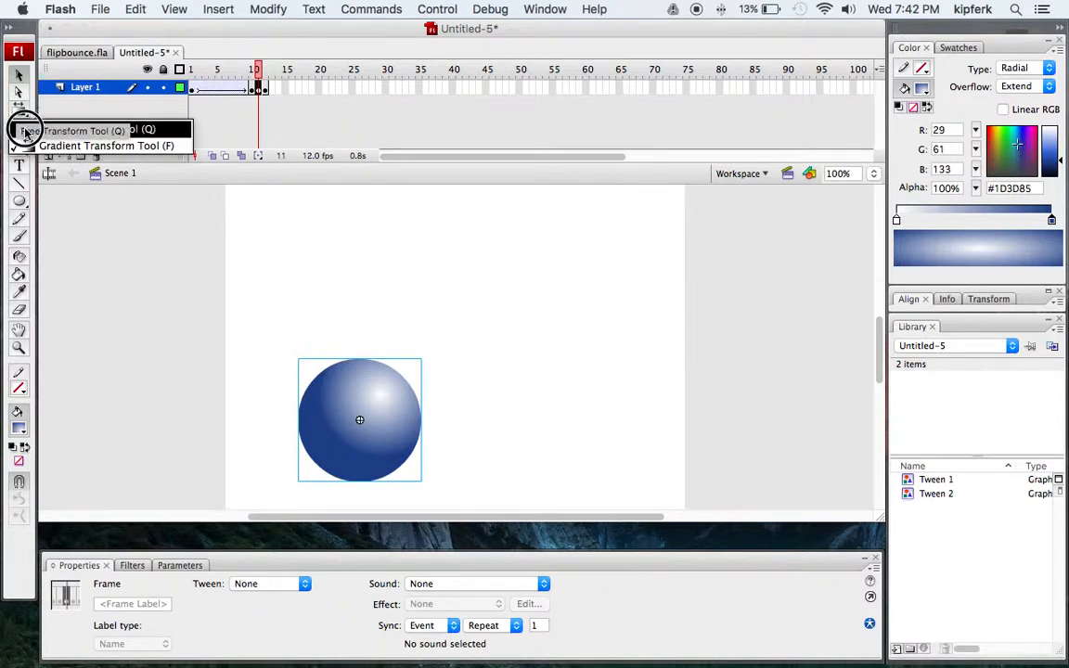
left_click(26, 129)
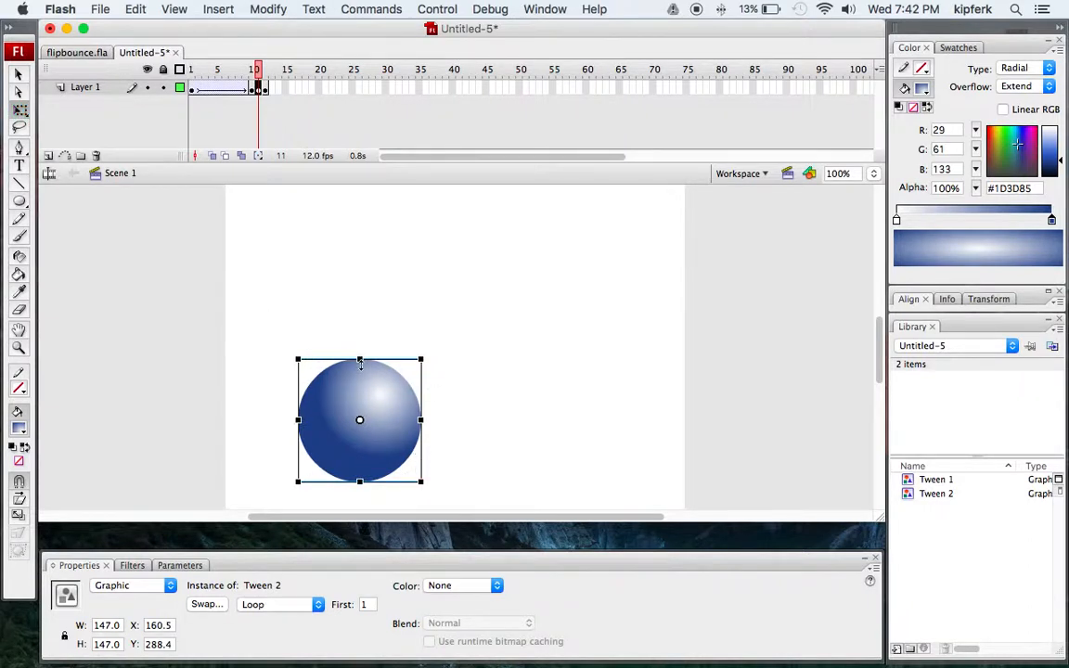
left_click_drag(360, 360, 360, 375)
left_click_drag(422, 419, 429, 422)
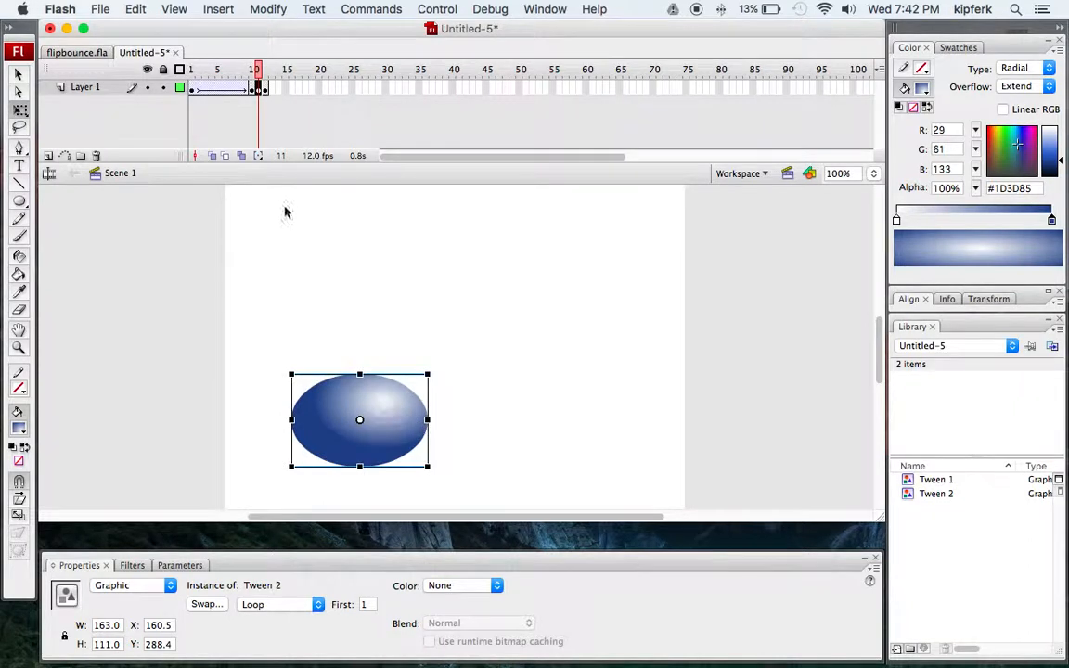
With onion skinning on, nudge the squashed ball at frame 11 downward so it rests on the ground line, then turn onion skinning off.
left_click(211, 156)
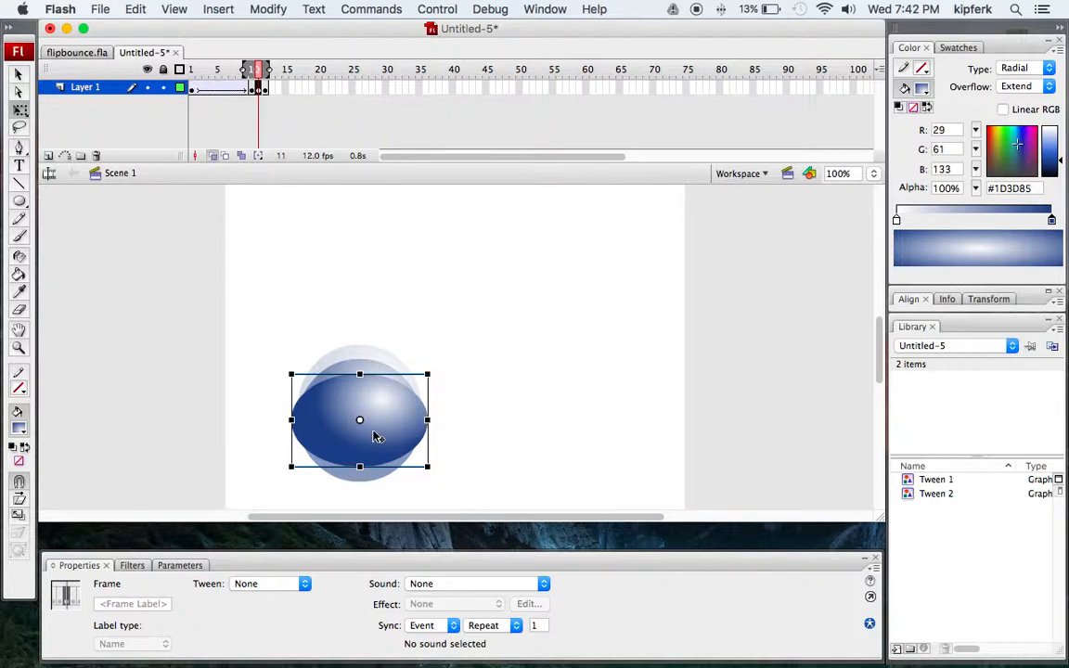
key("Down")
key("Down")
key("Down")
key("Down")
key("Down")
key("Down")
key("Down")
key("Down")
key("Down")
key("Down")
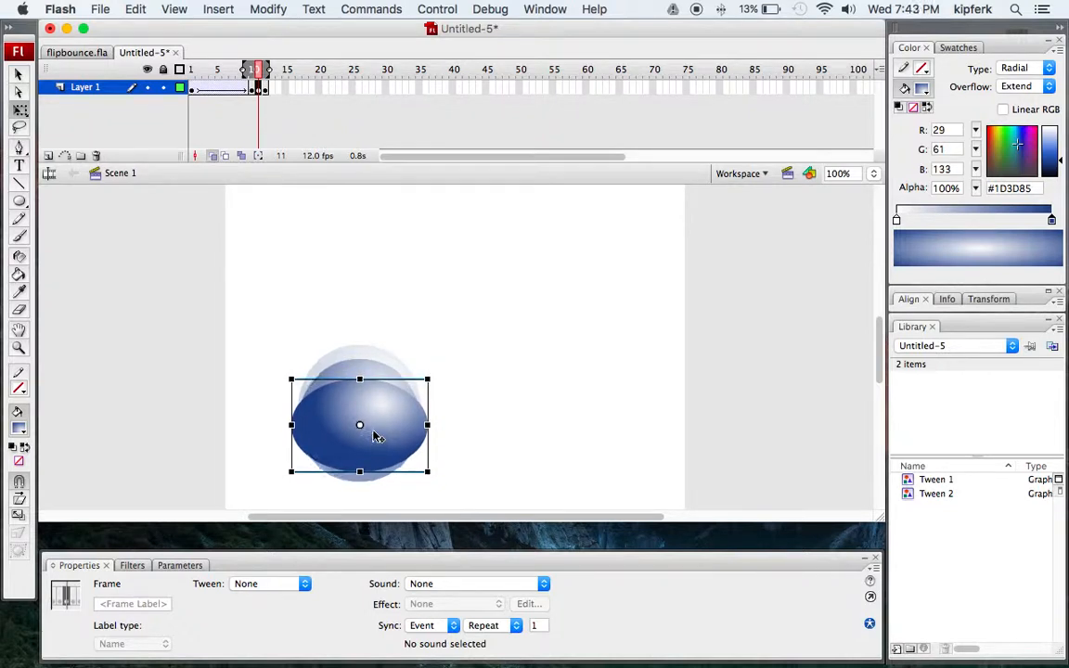
key("Down")
key("Down")
key("Down")
key("Down")
key("Down")
key("Down")
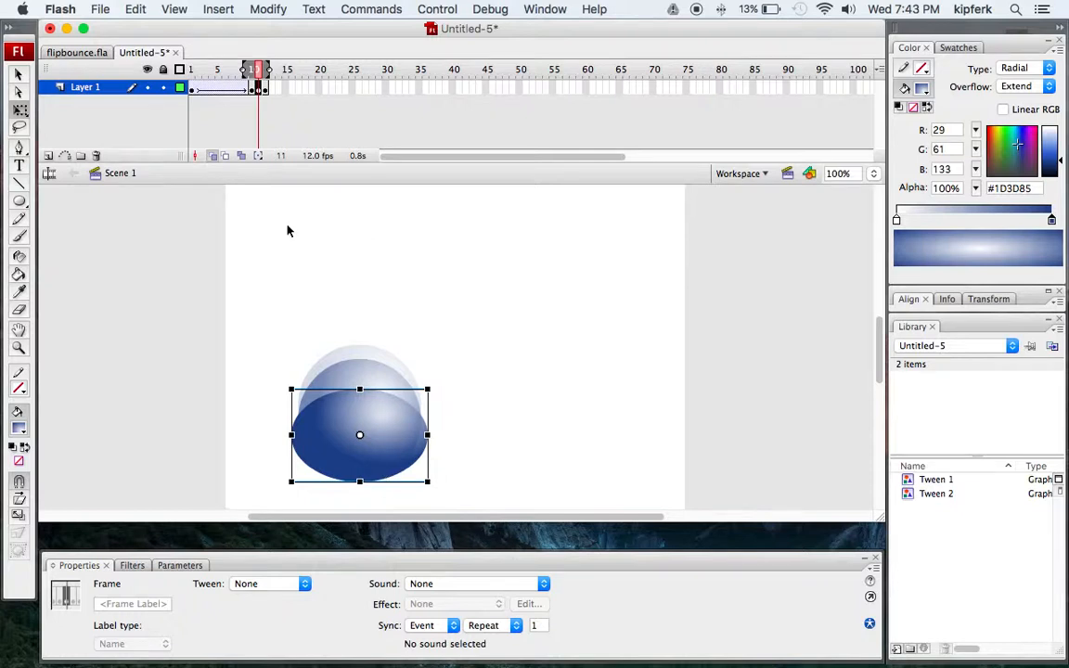
left_click(214, 158)
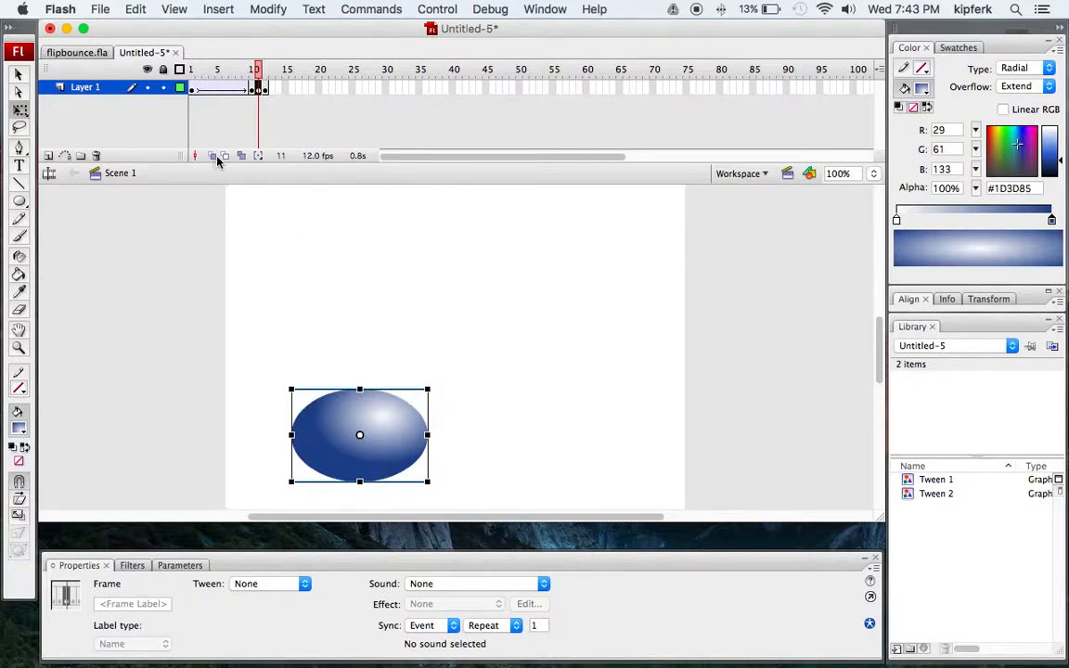
Insert a keyframe at frame 20 and move the ball straight up to near the top of the stage.
left_click(253, 89)
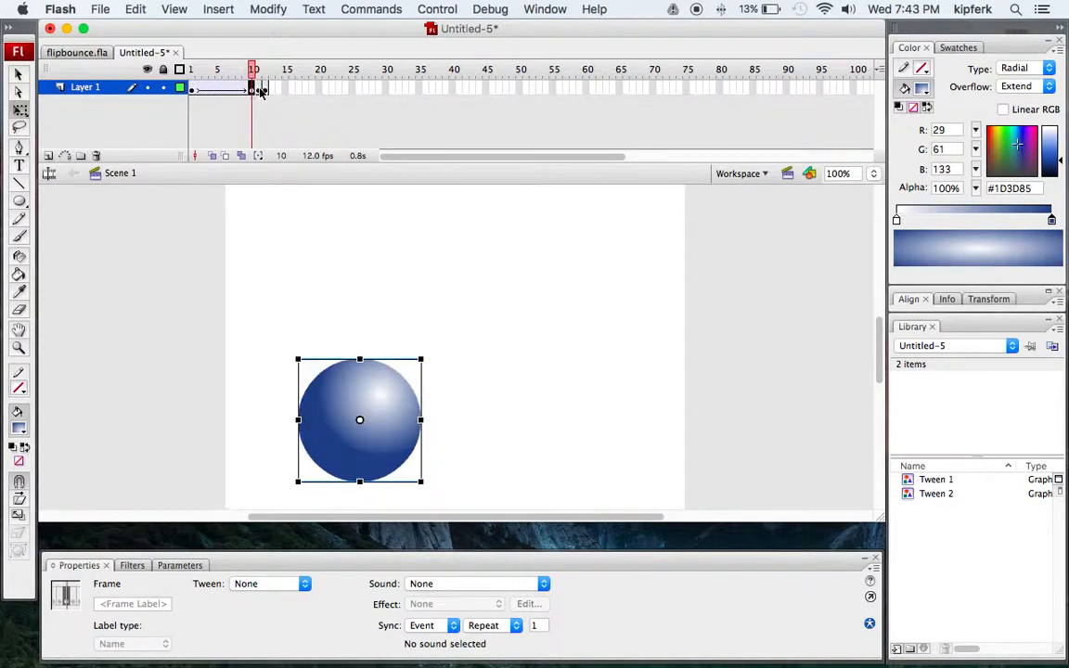
left_click(259, 89)
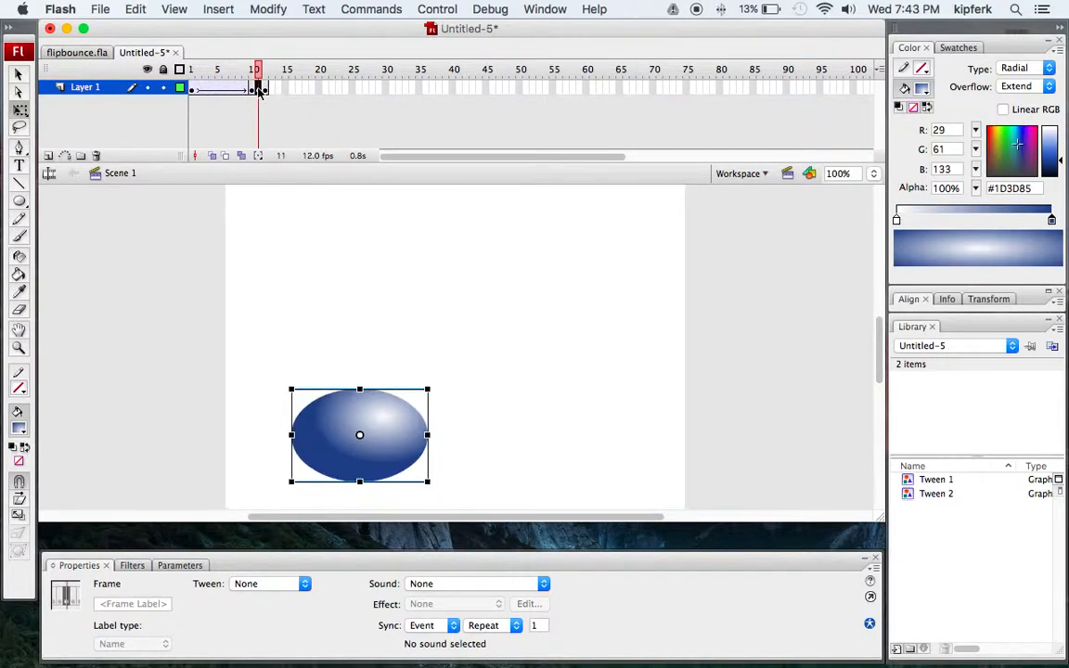
left_click(264, 90)
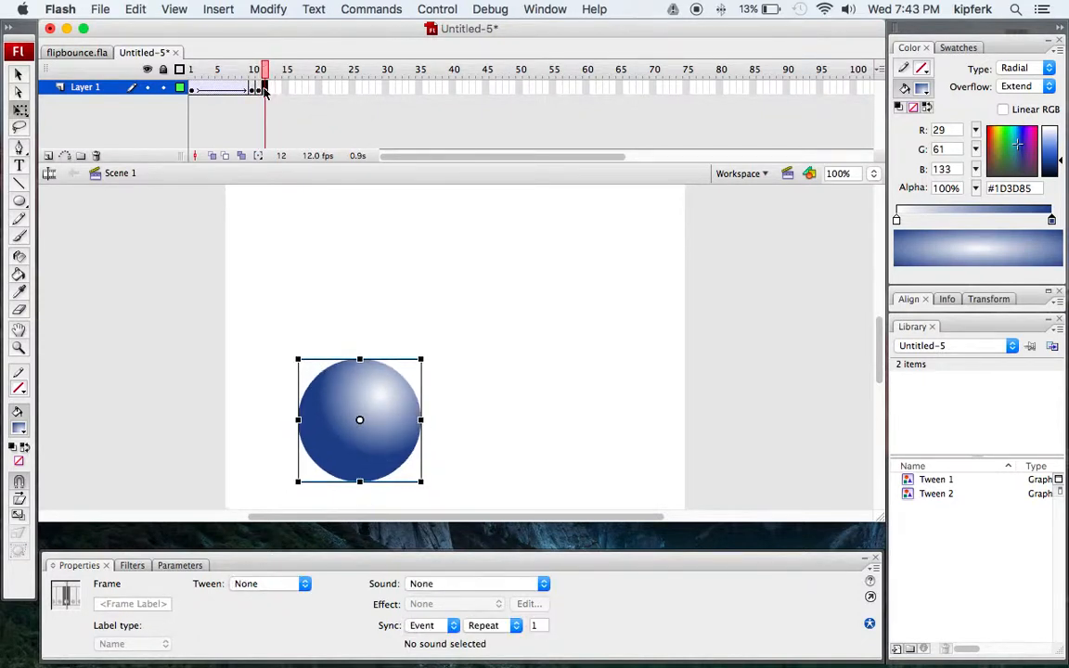
left_click(320, 89)
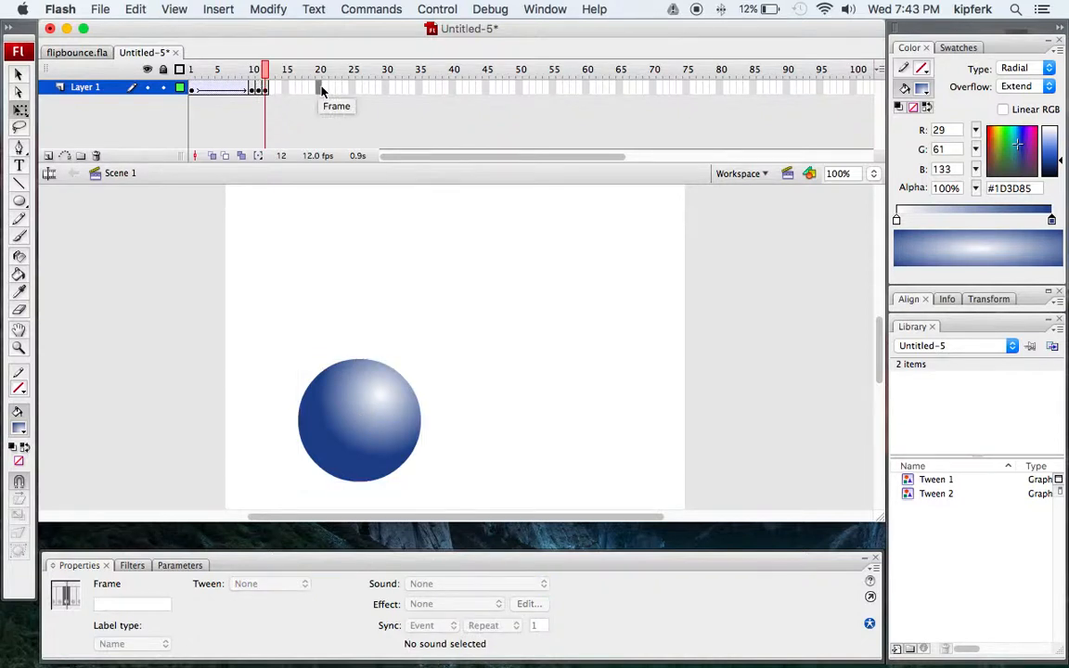
key("F6")
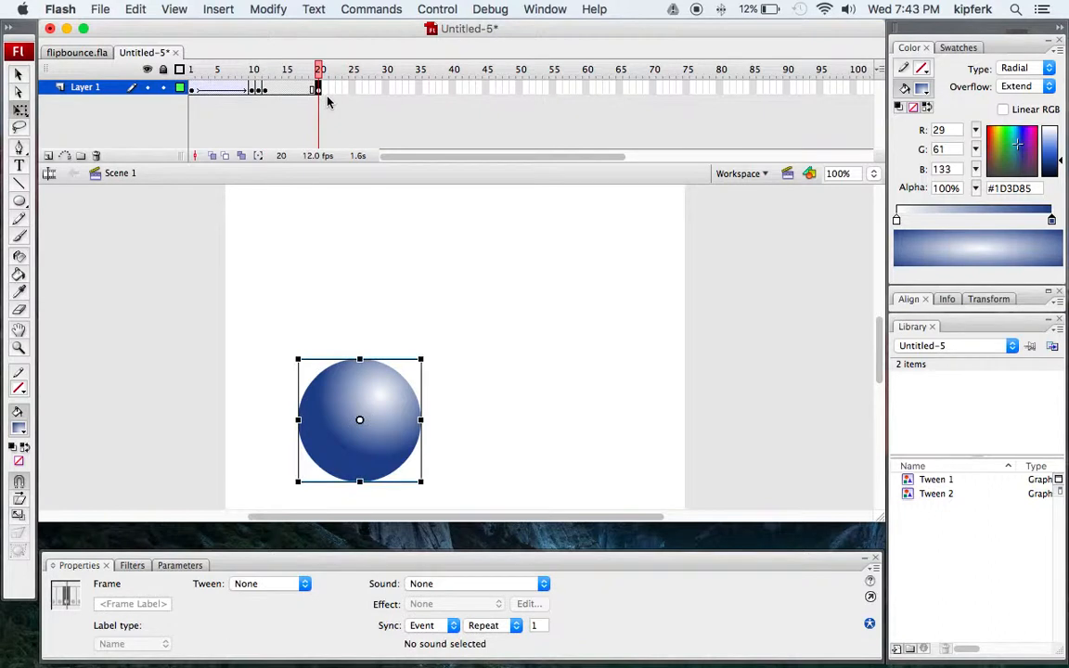
left_click(264, 88)
left_click(318, 88)
left_click_drag(364, 396, 363, 263)
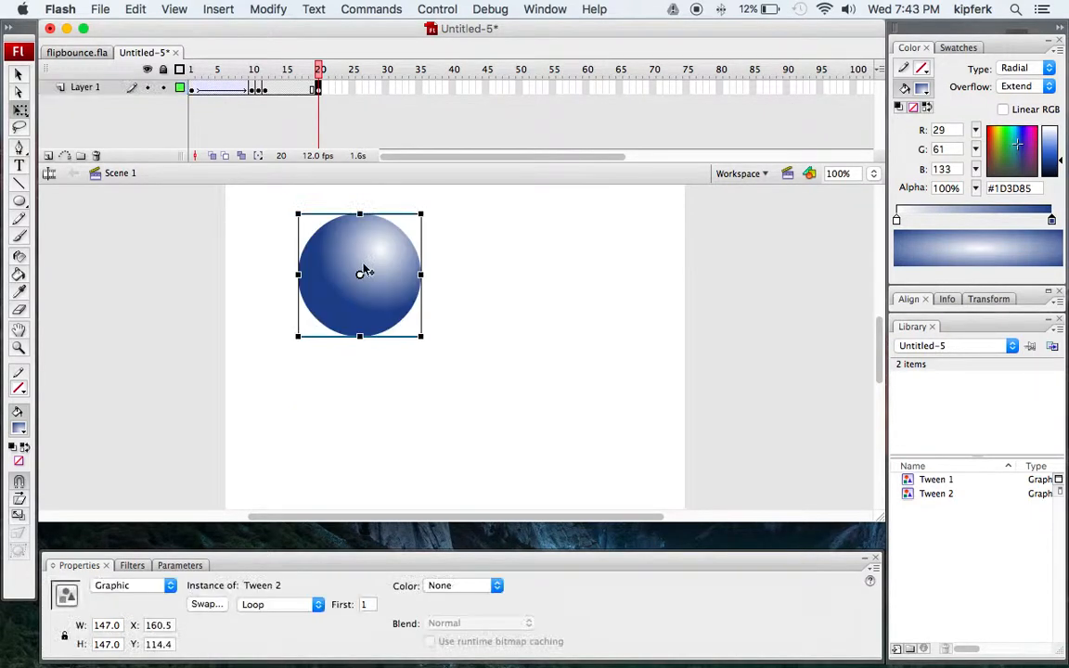
Create a motion tween starting at frame 12 so the ball rises back up to frame 20.
left_click(265, 90)
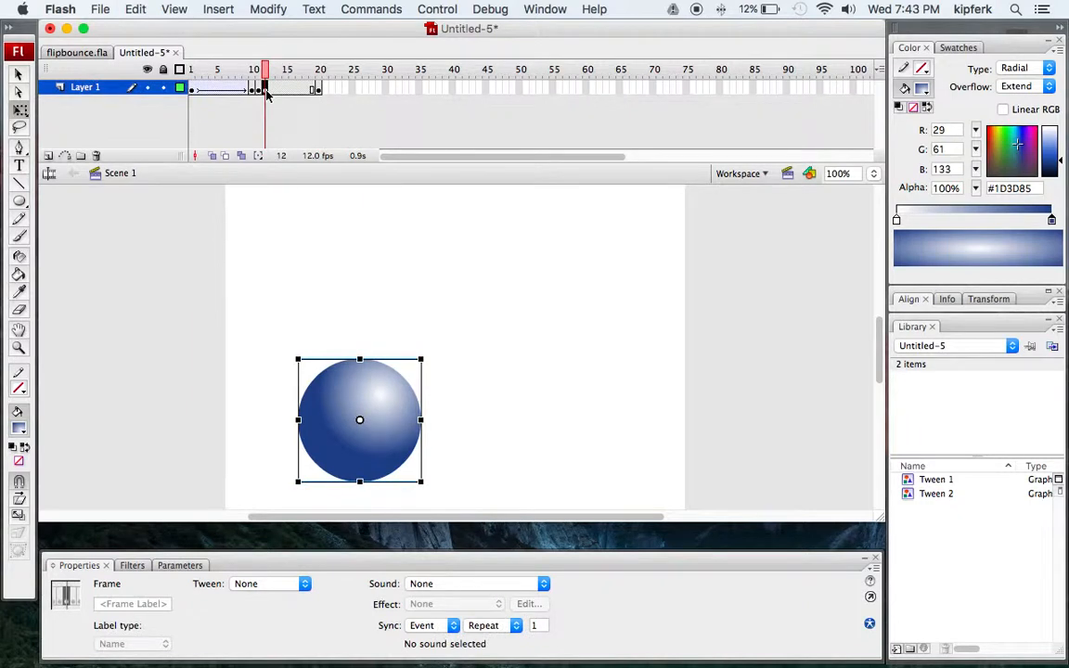
right_click(267, 93)
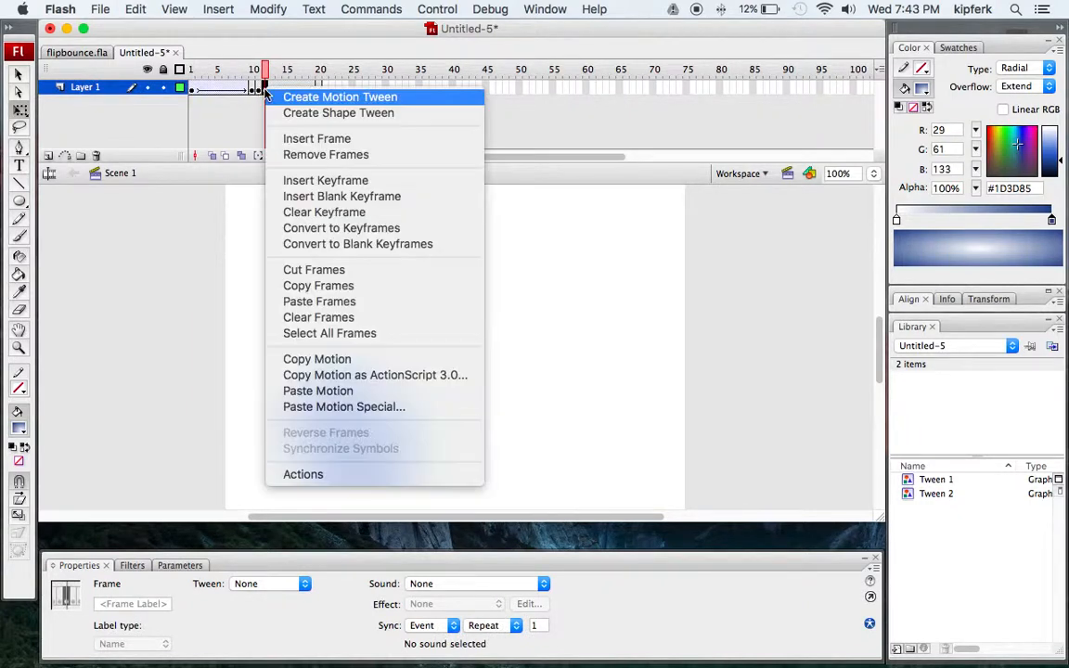
left_click(316, 98)
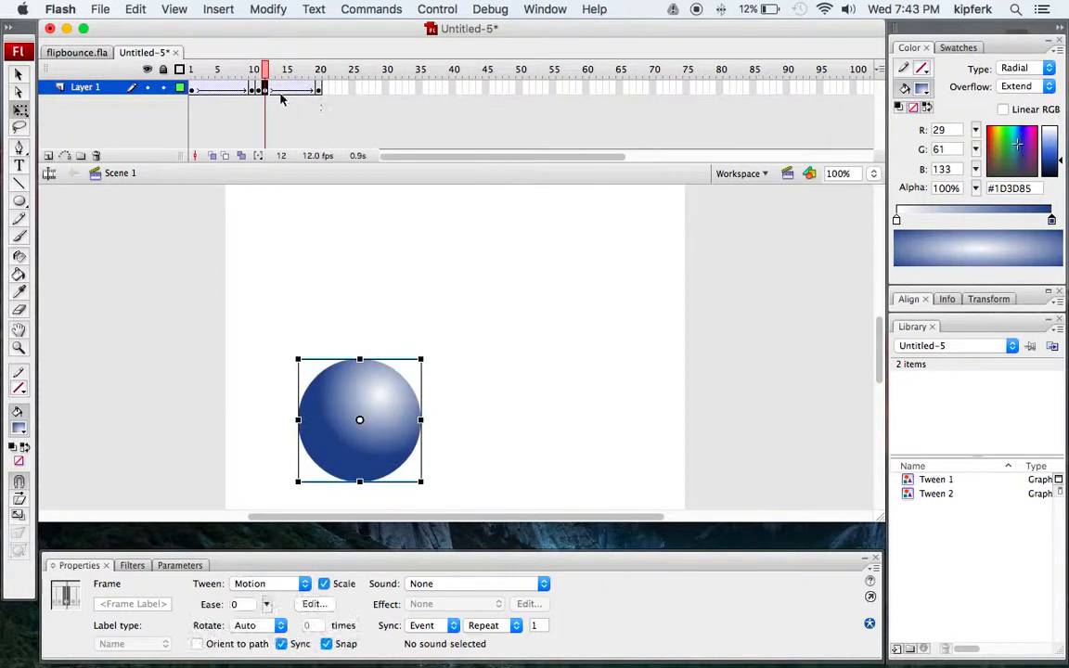
left_click(214, 9)
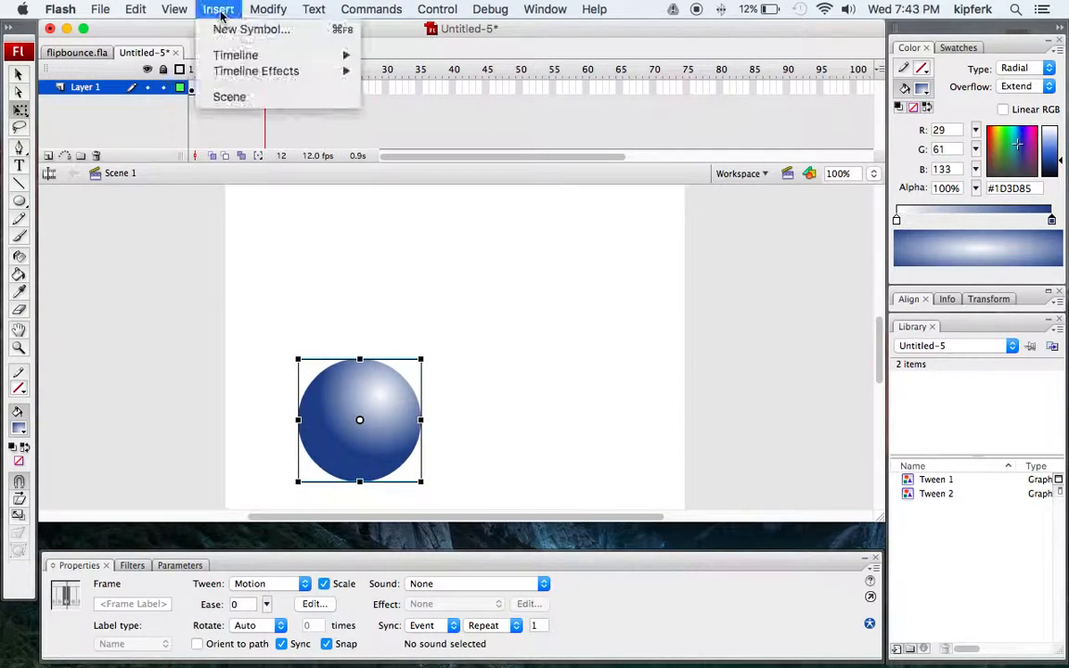
mouse_move(300, 60)
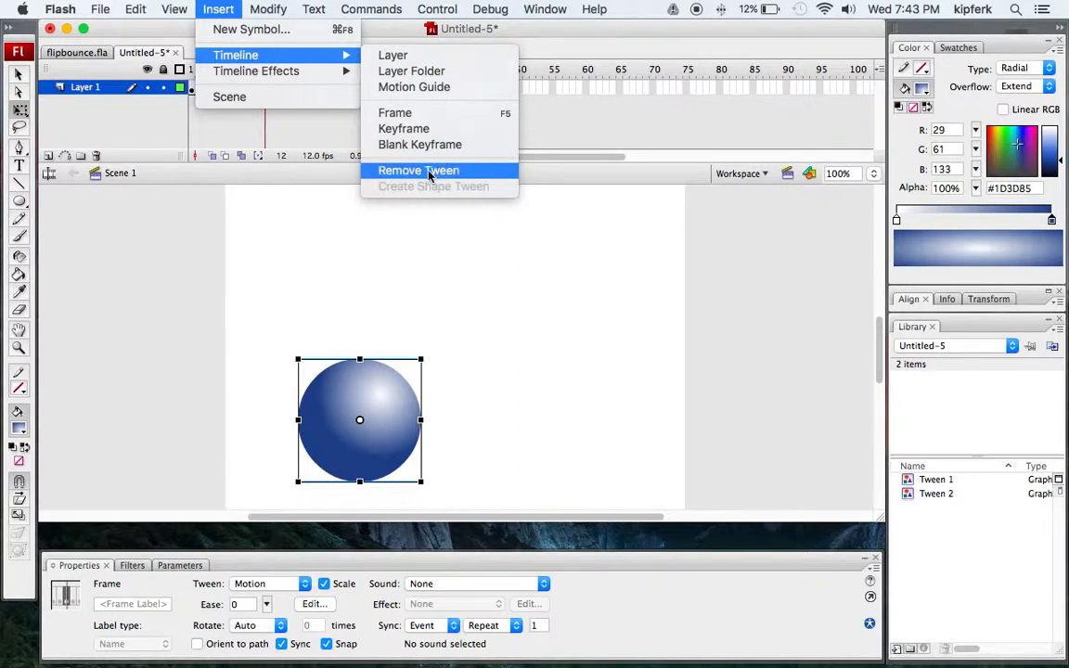
left_click(225, 9)
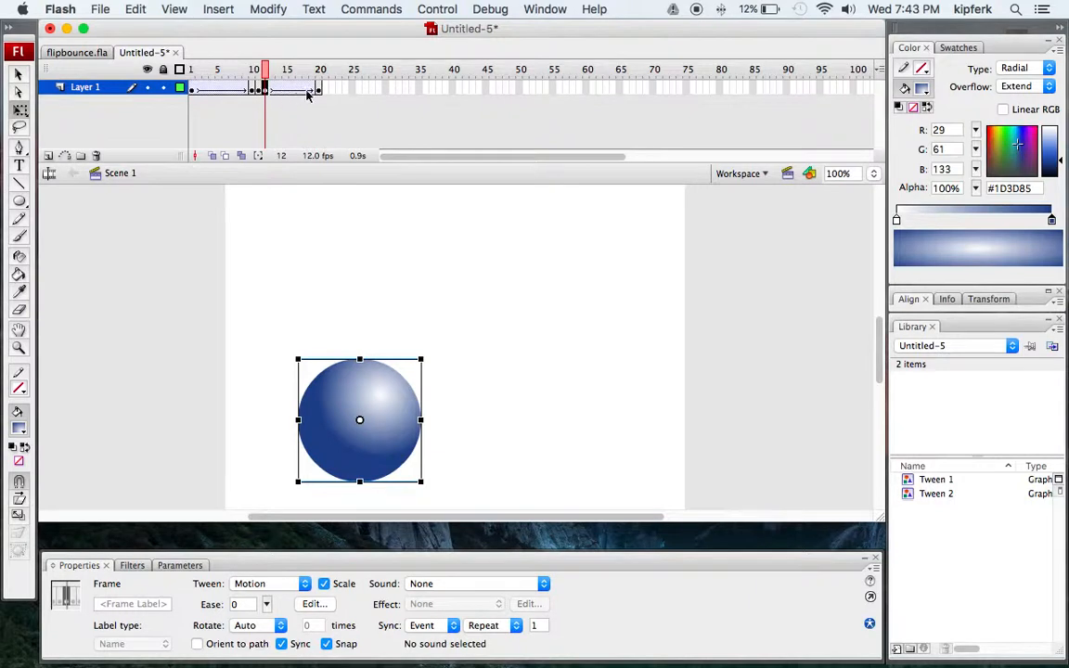
Return to frame 1 and test the movie to preview the bounce, then close the preview window.
left_click(320, 88)
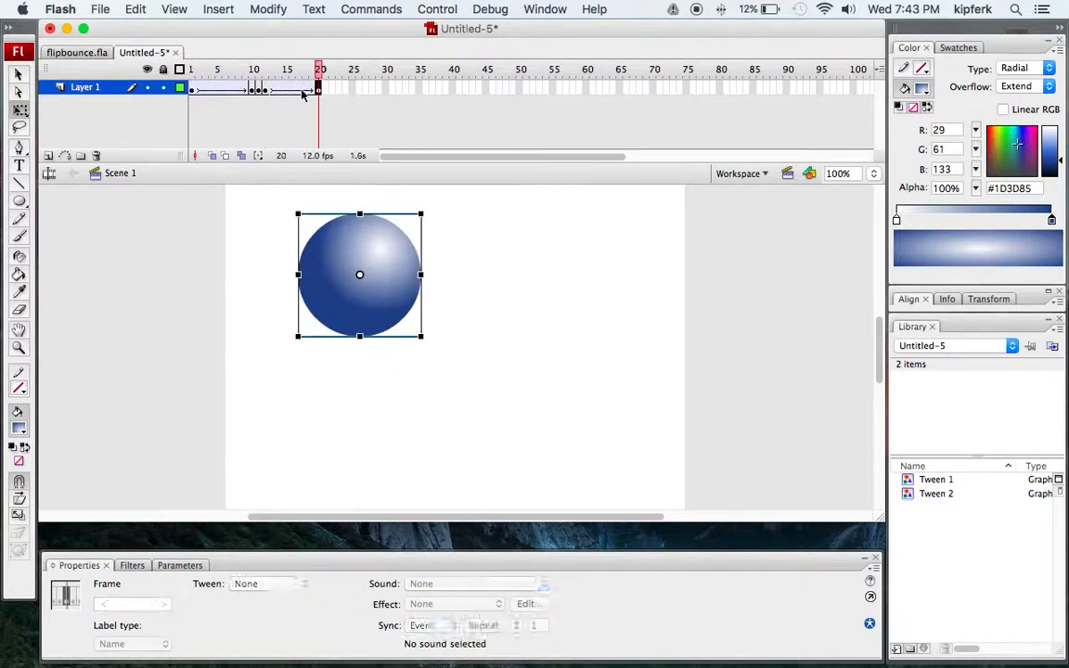
left_click(193, 88)
mouse_move(194, 70)
left_mouse_down()
mouse_move(325, 70)
mouse_move(188, 71)
left_mouse_up()
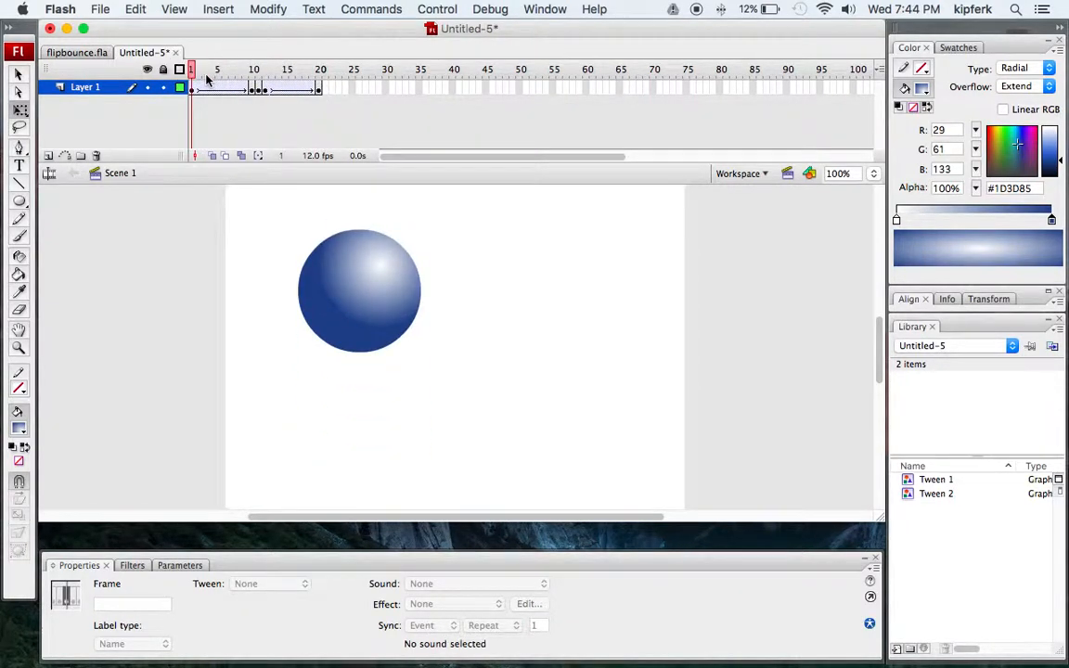
key("super+Return")
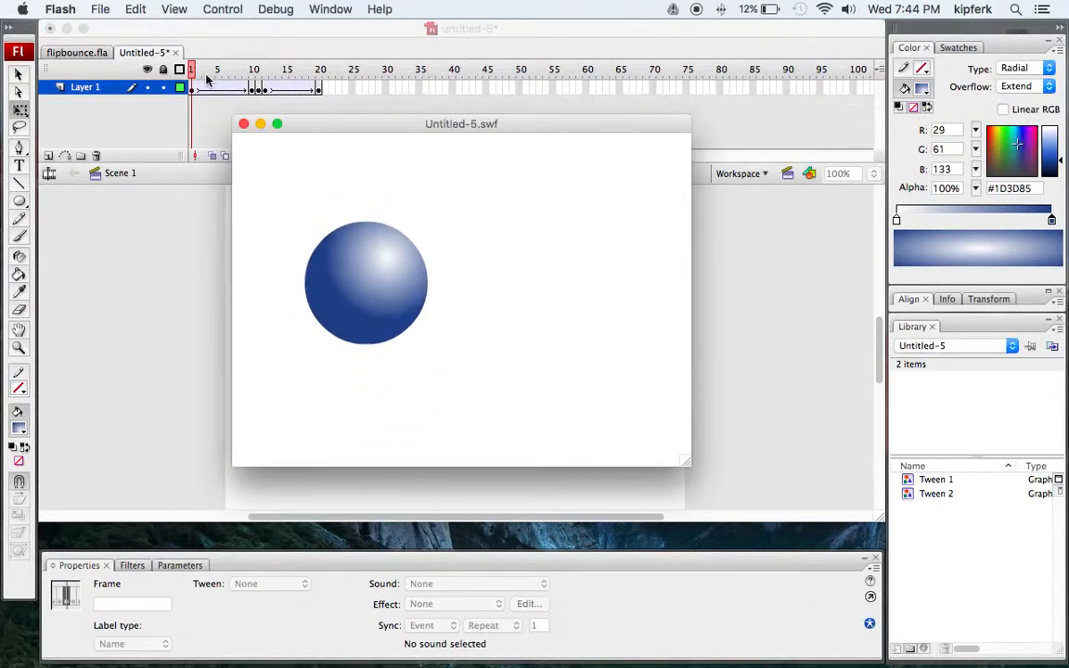
left_click(244, 124)
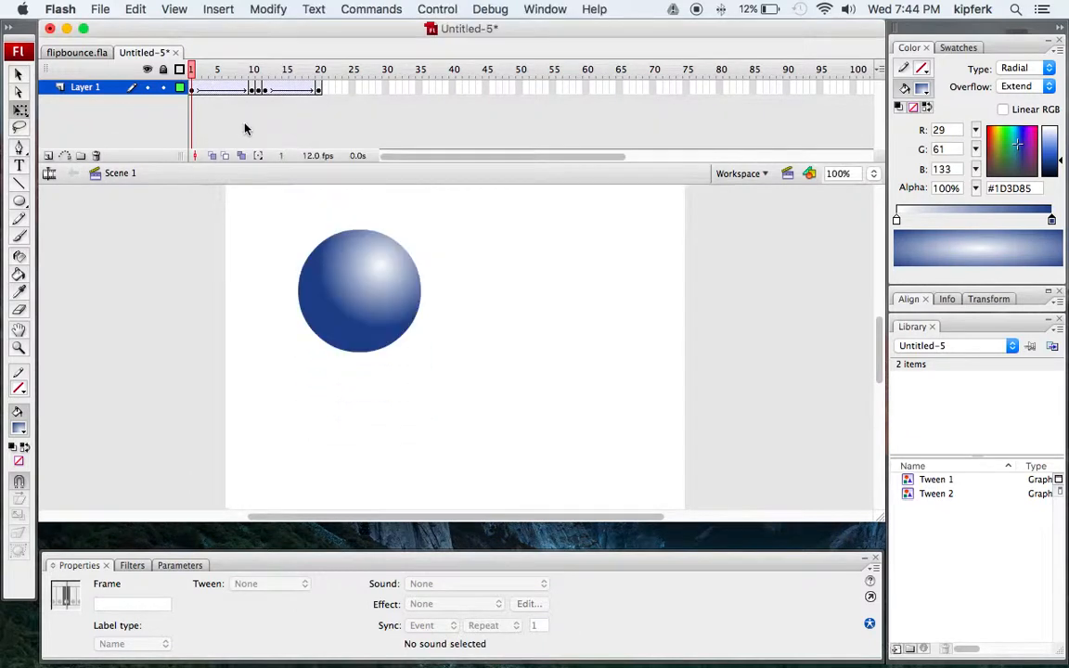